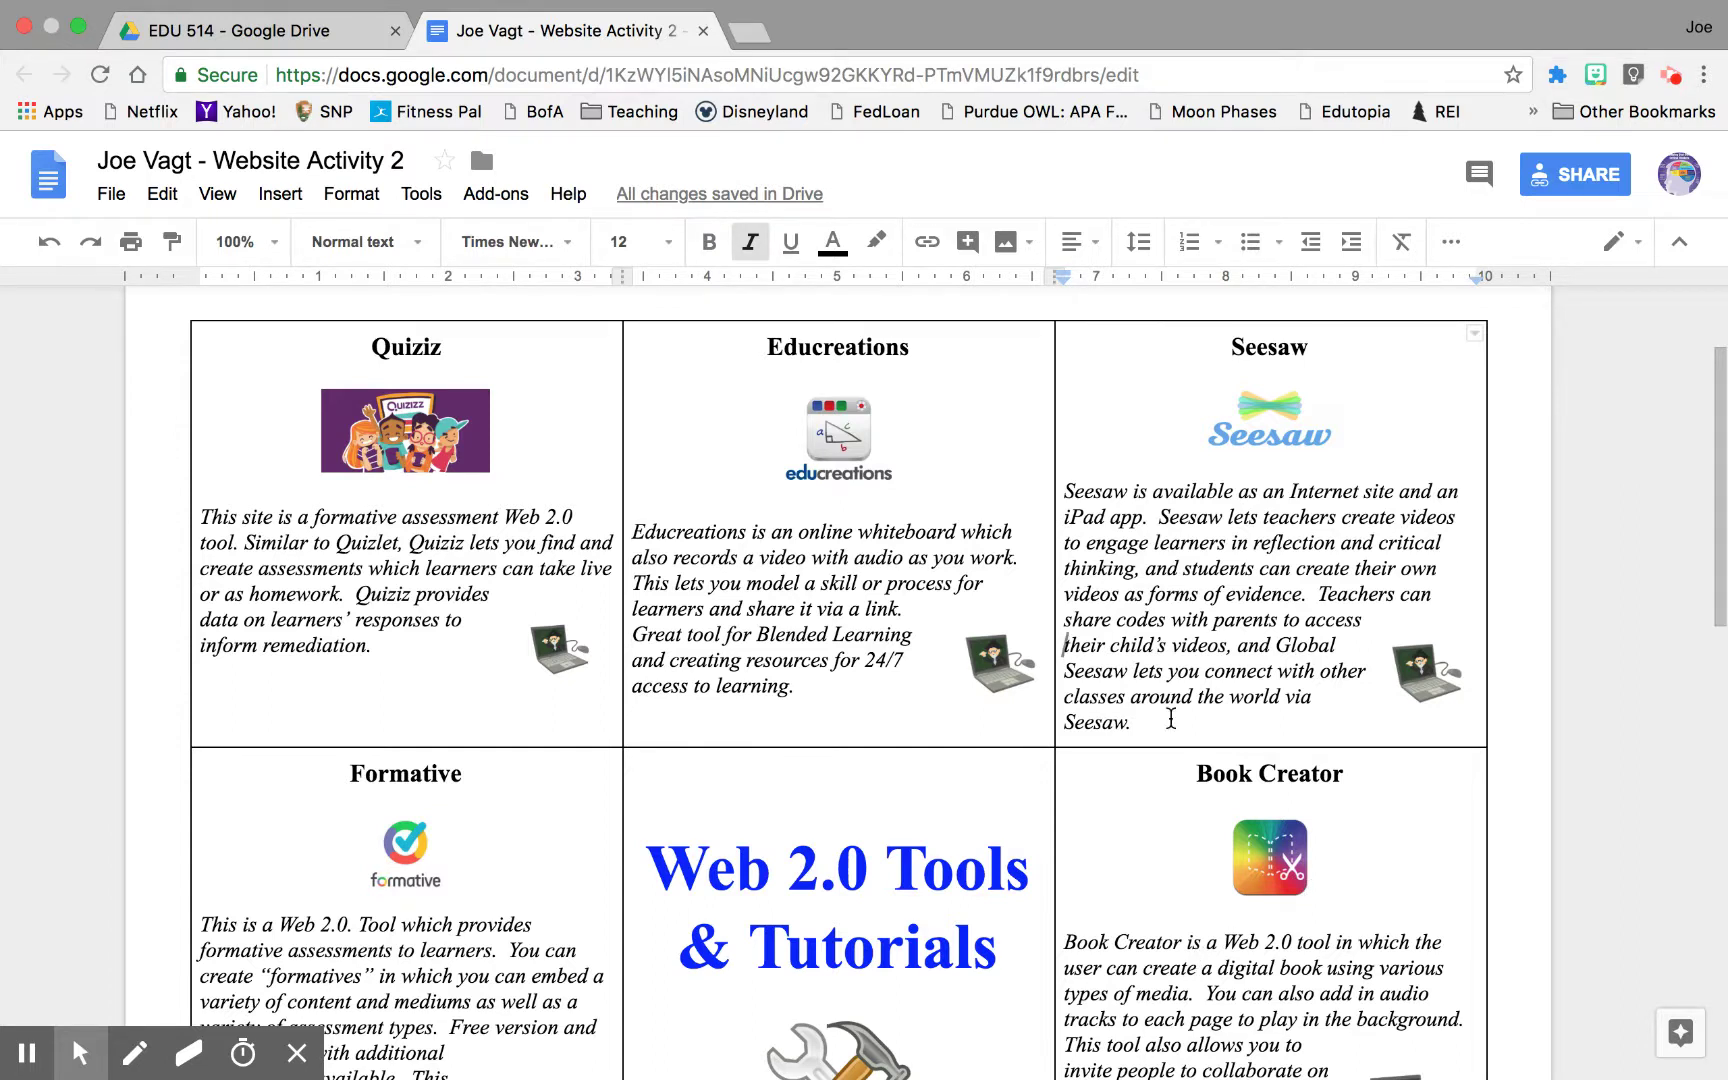
- Go to the Joe Demo Class journal through the Seesaw logo and show the class list
{"action": "scroll", "coordinate": [1171, 718], "scroll_direction": "up", "scroll_amount": 1}
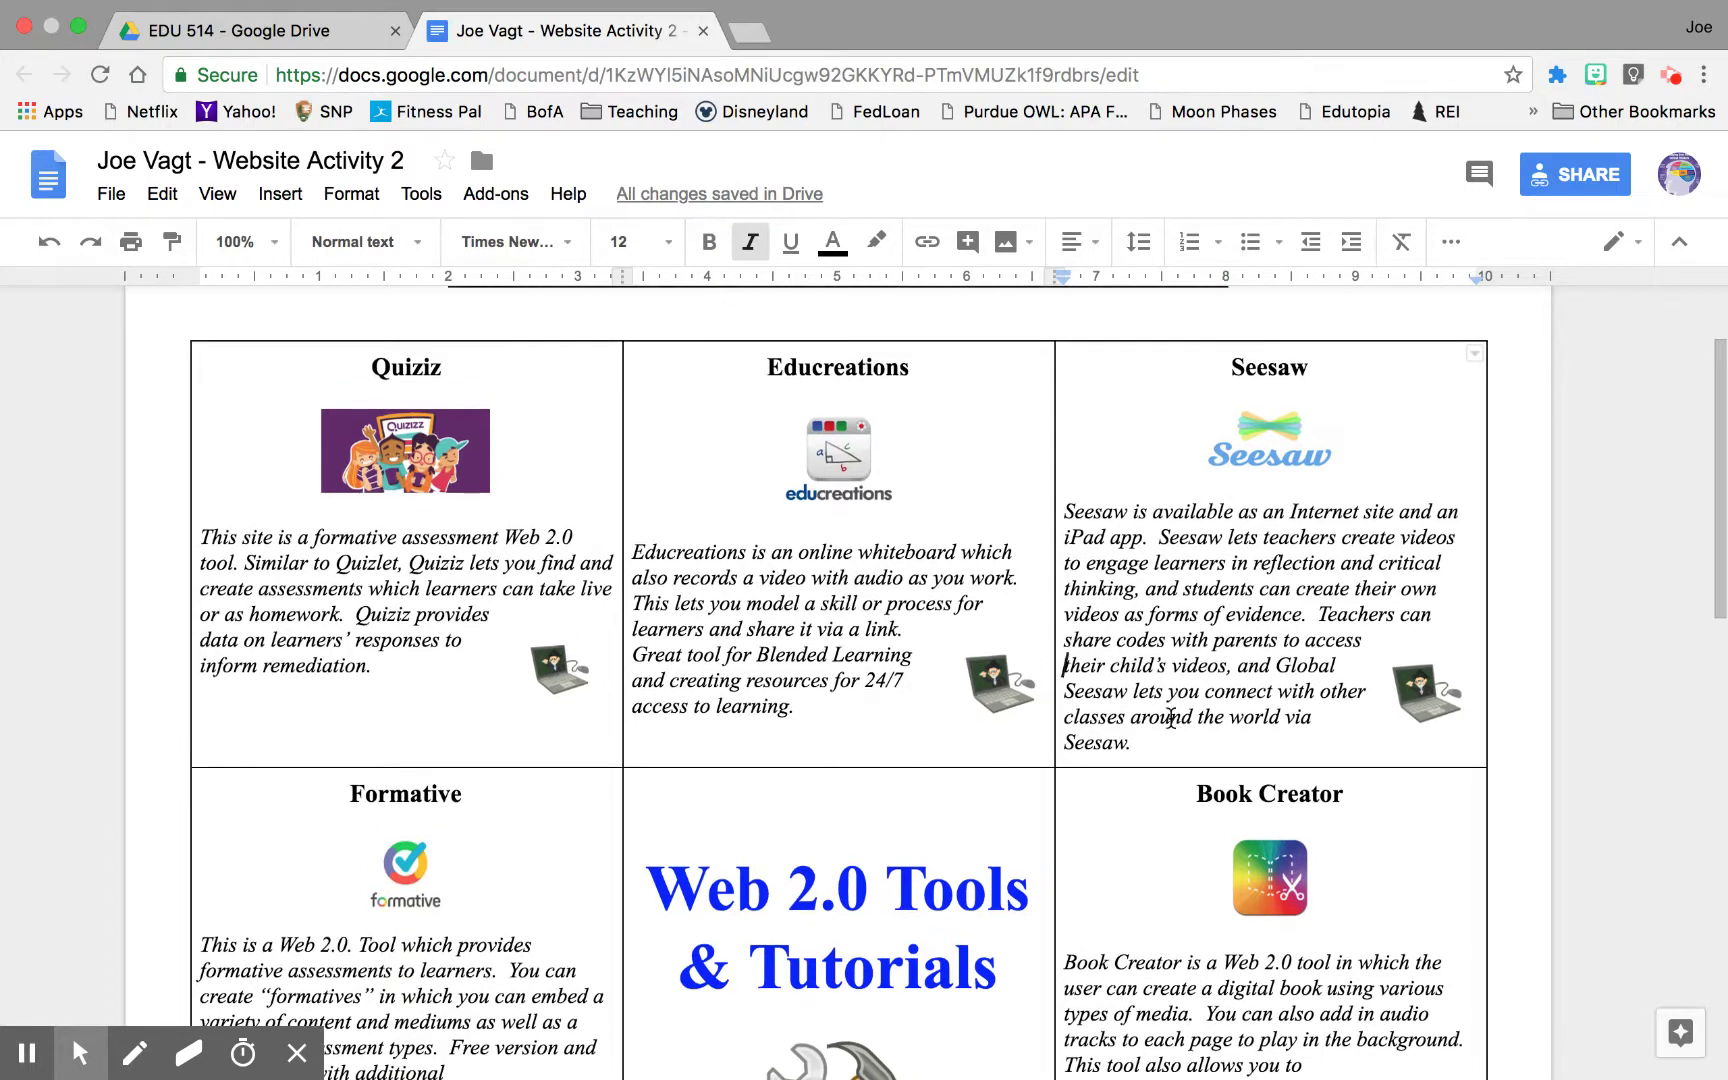
{"action": "left_click", "coordinate": [1270, 436]}
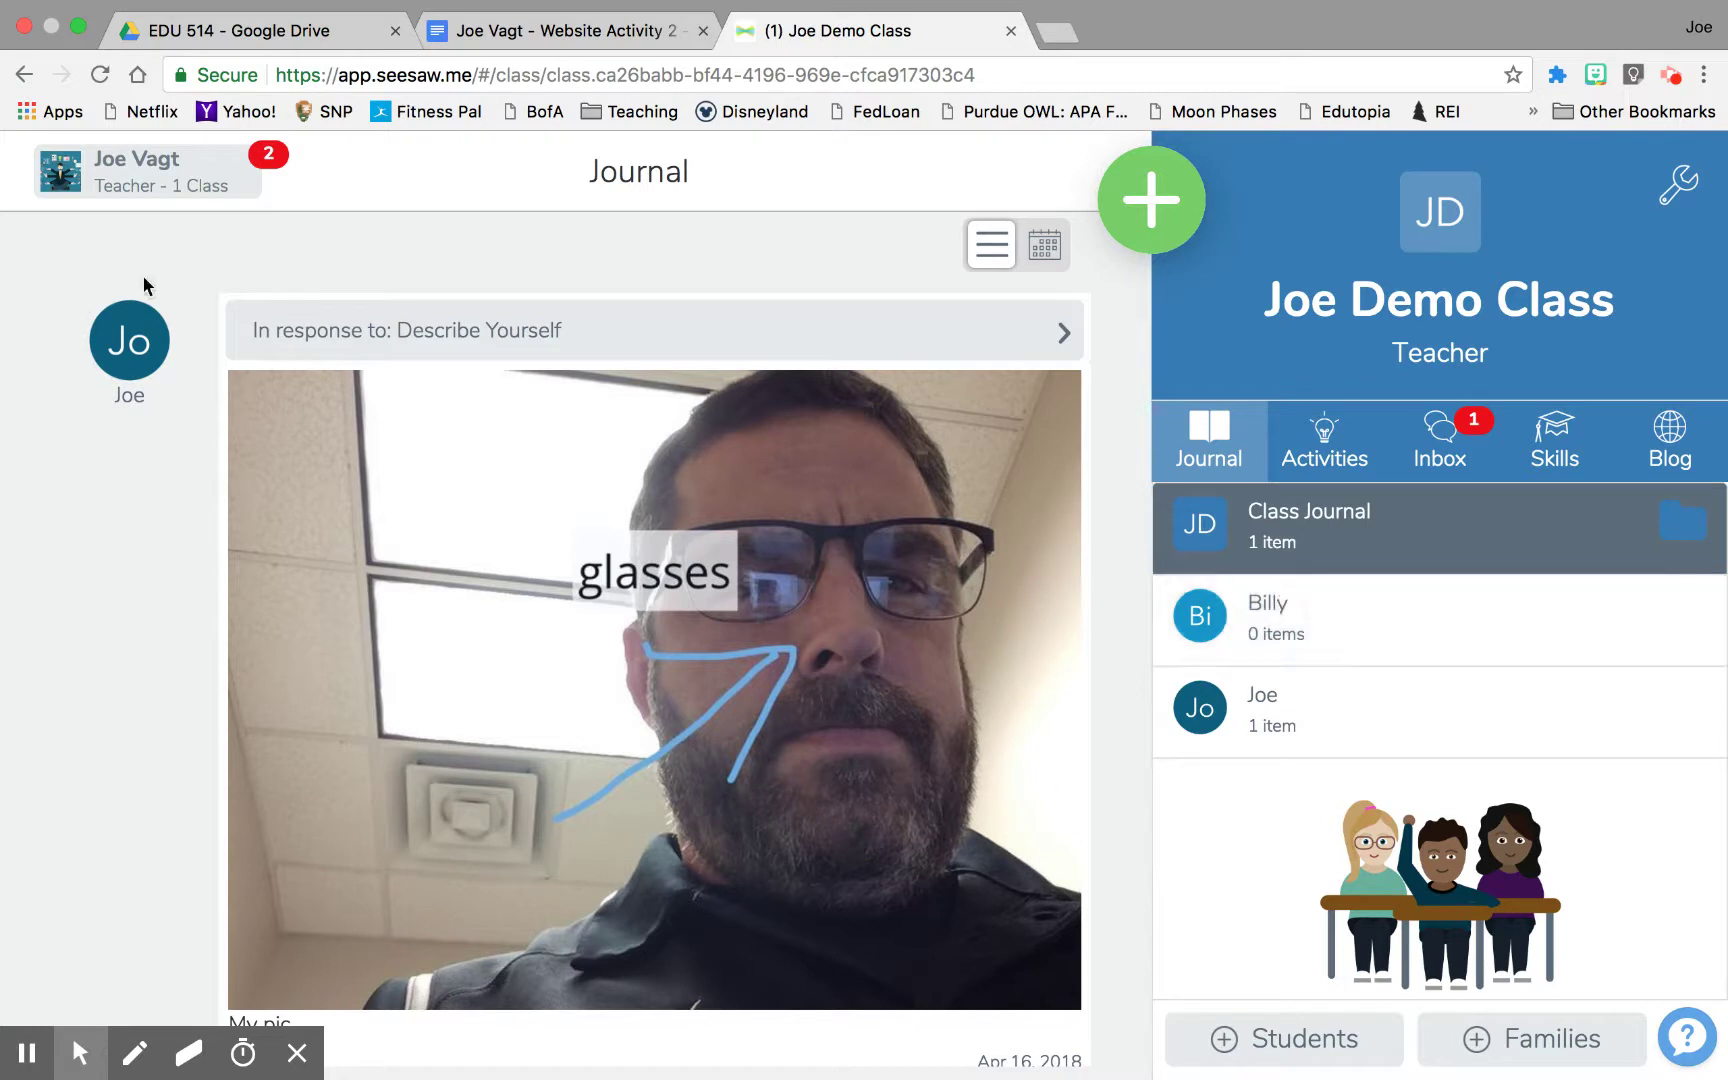
{"action": "left_click", "coordinate": [163, 178]}
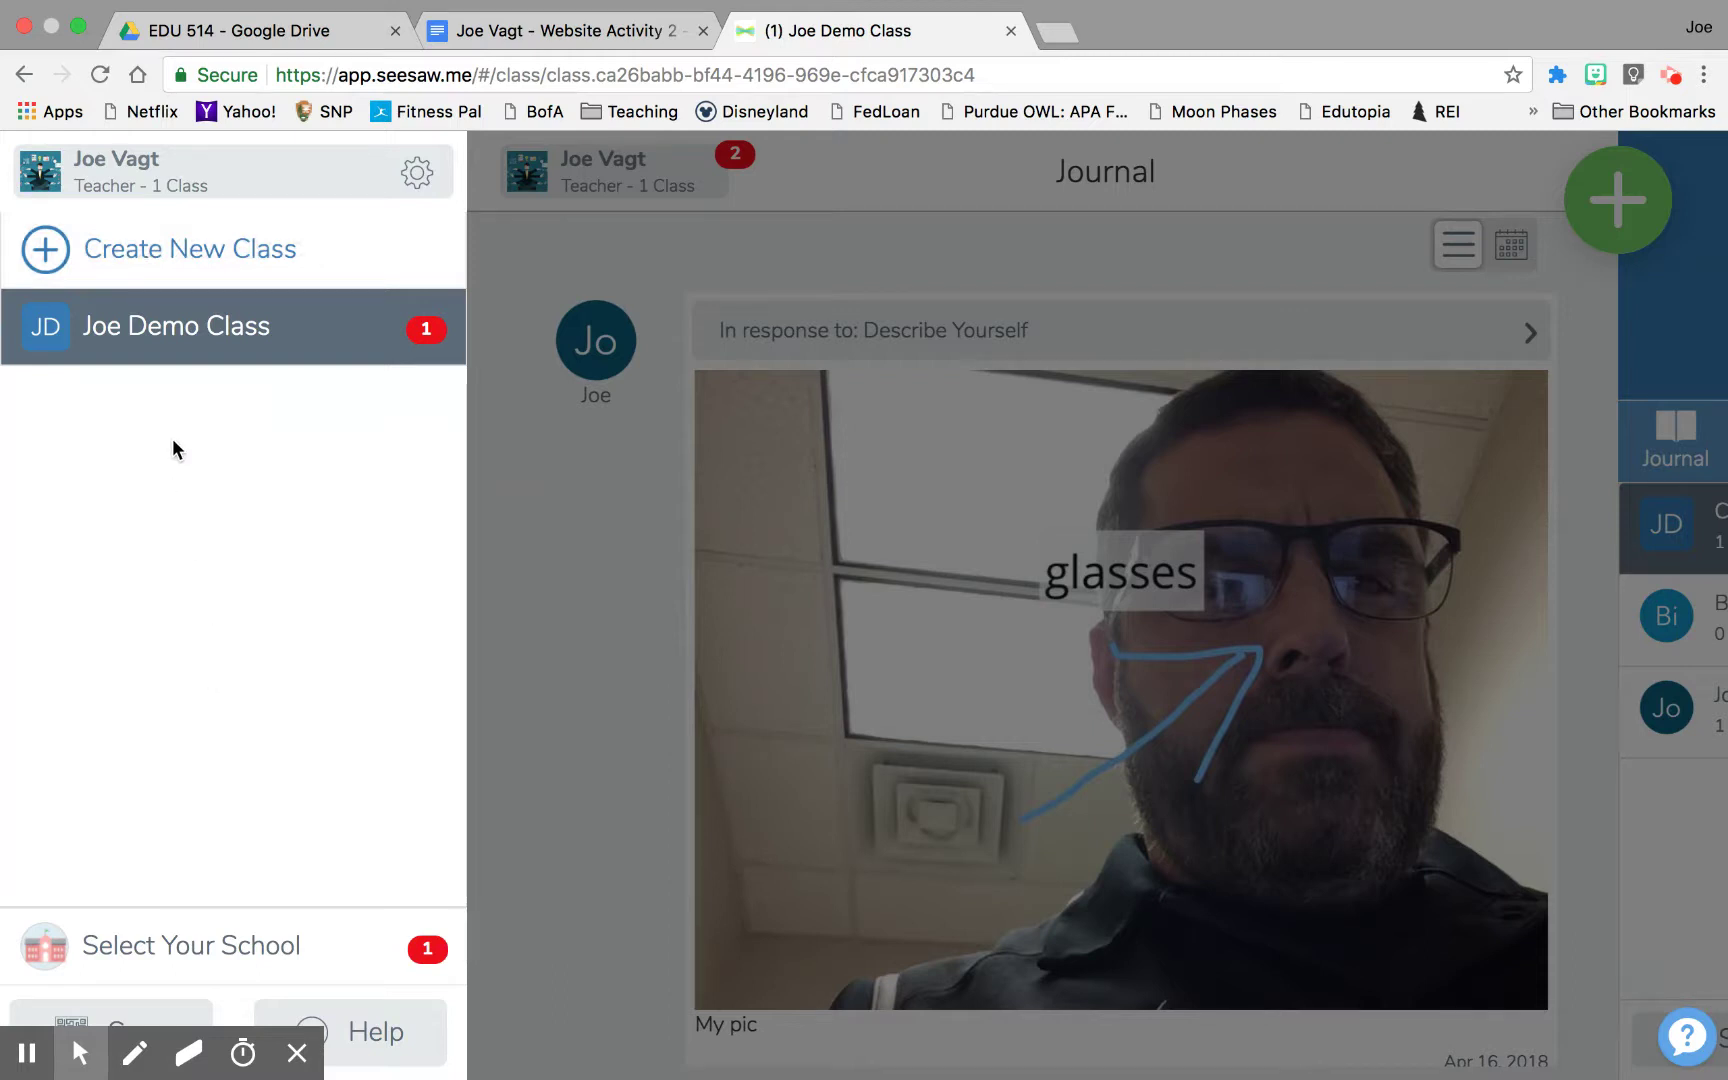
- Close the class list and view Joe Demo Class's Activities page, which lists Describe Yourself
{"action": "left_click", "coordinate": [571, 553]}
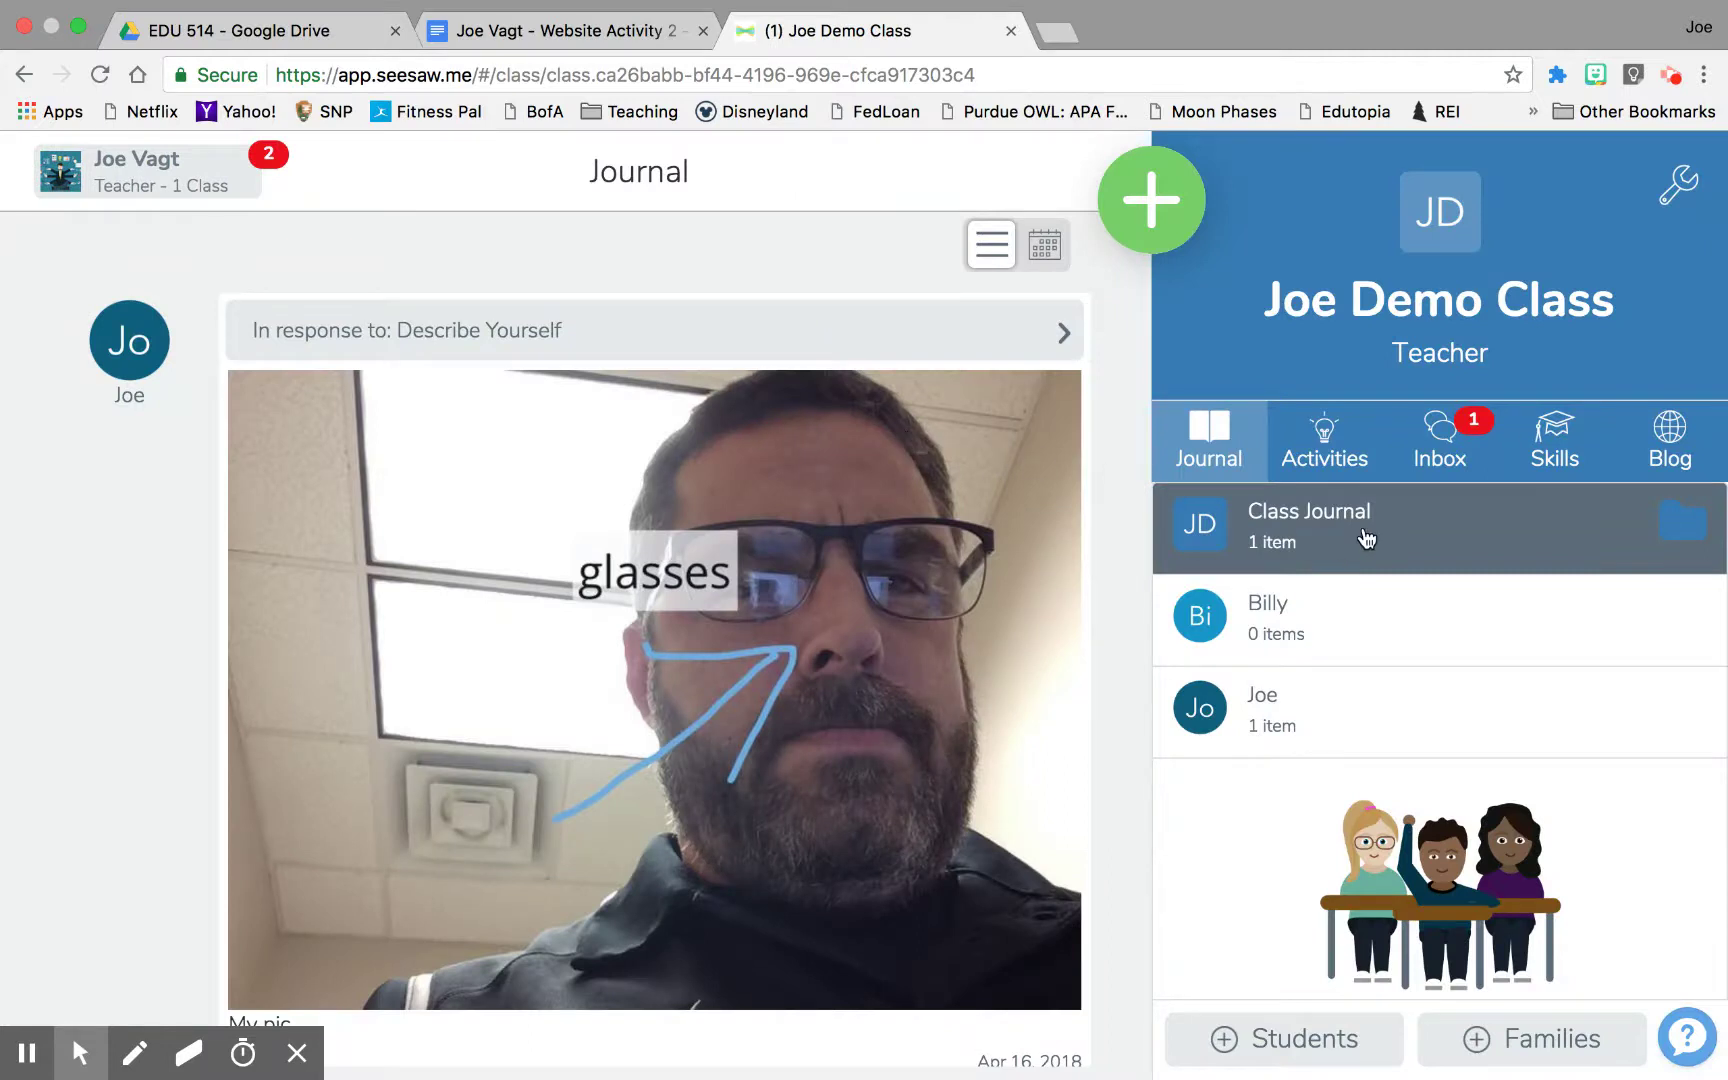
{"action": "left_click", "coordinate": [1328, 458]}
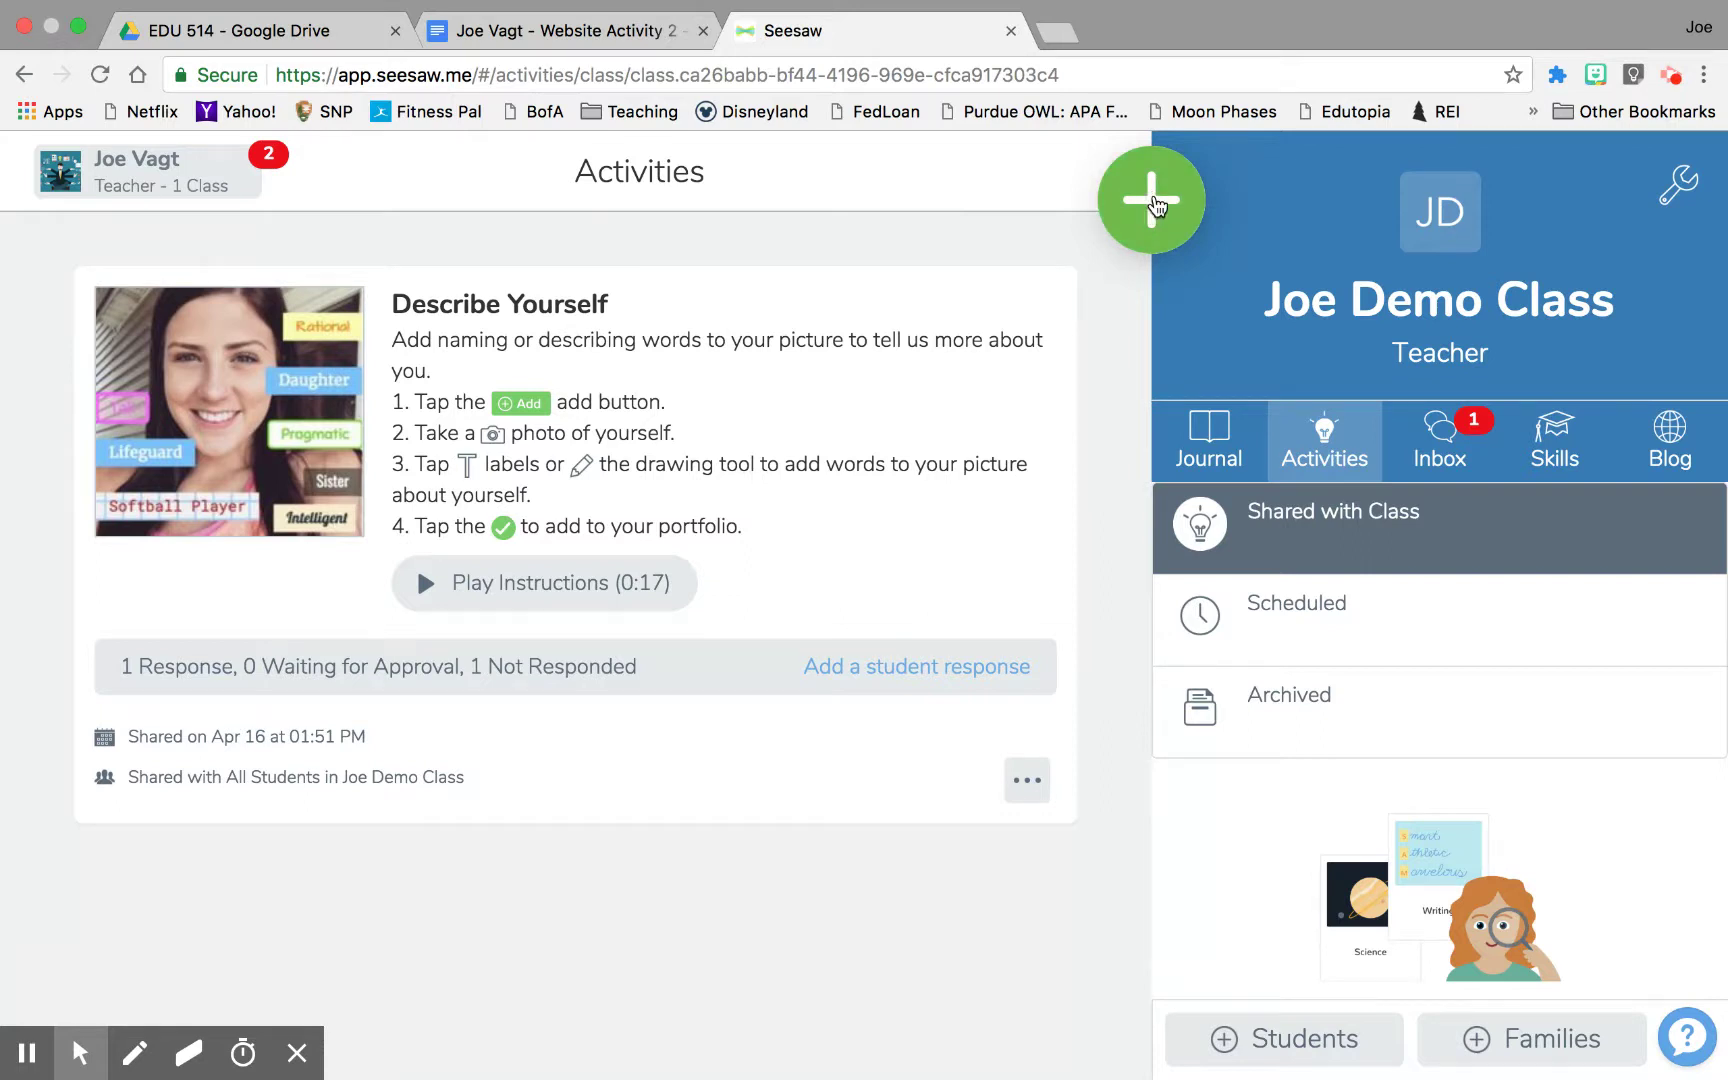
{"action": "left_click", "coordinate": [1155, 205]}
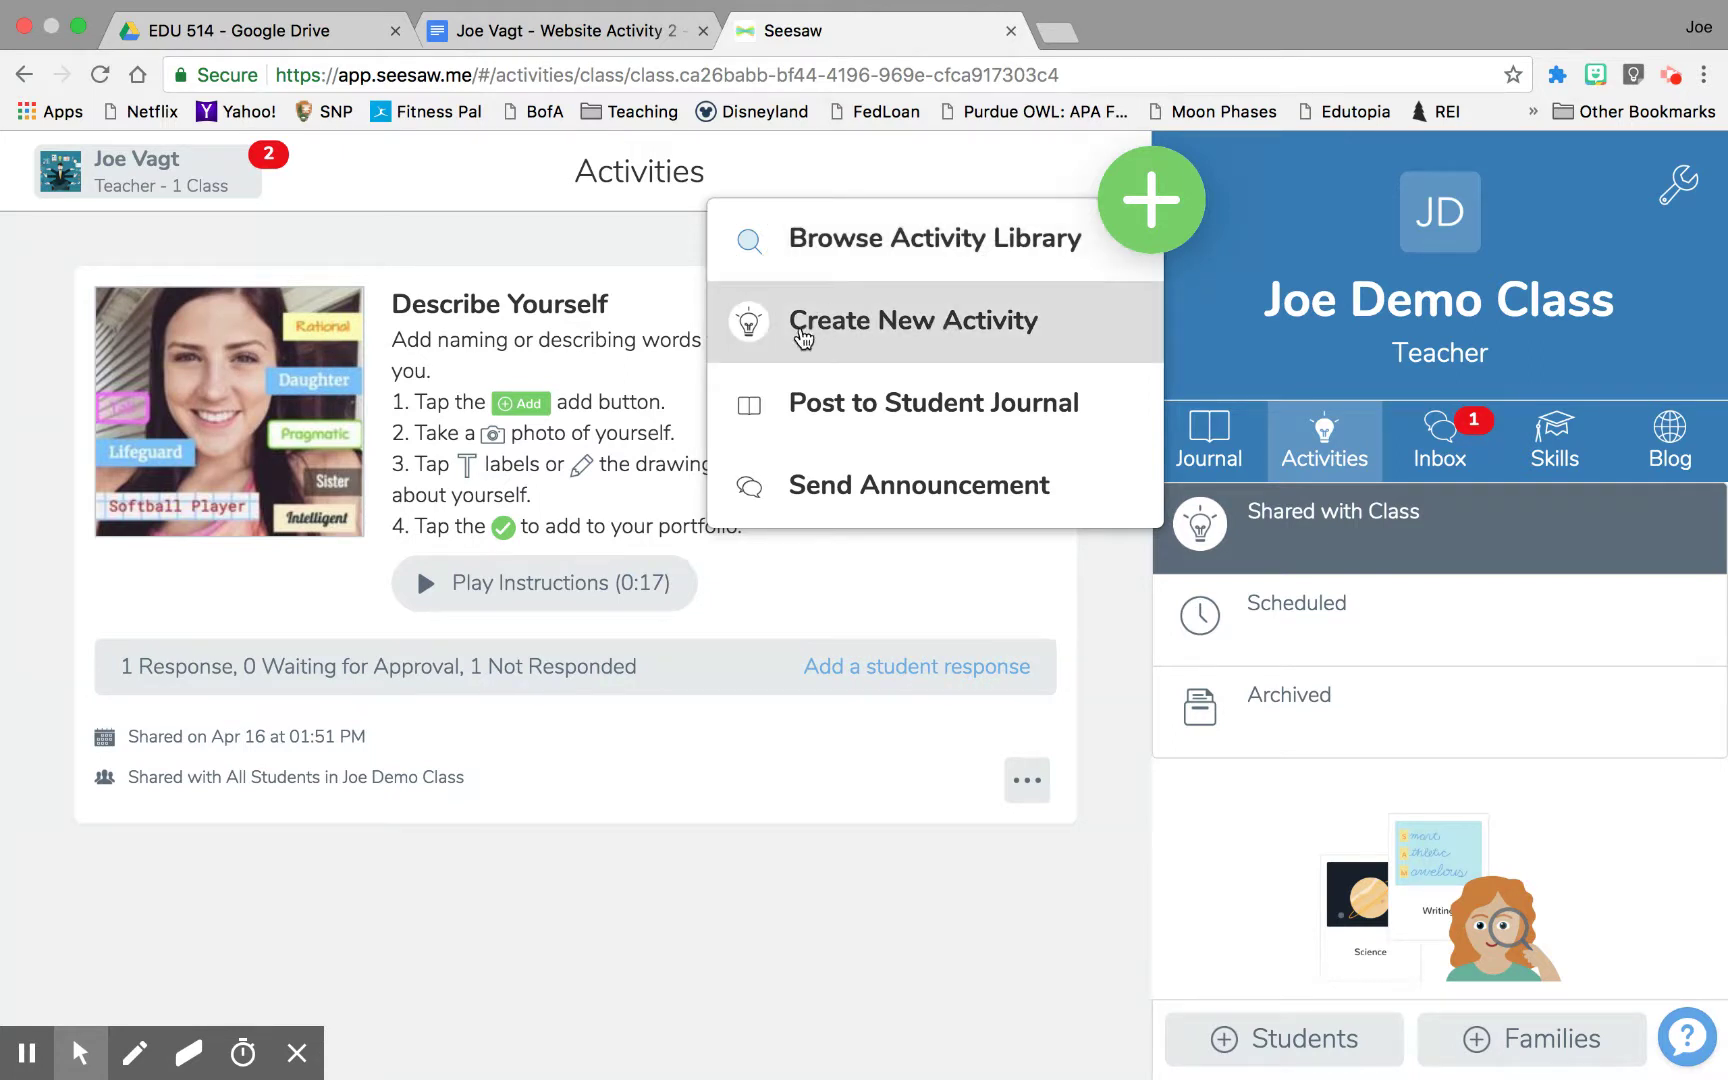
- Start a new activity from the add menu, landing in the Activity Library's My Library
{"action": "left_click", "coordinate": [845, 322]}
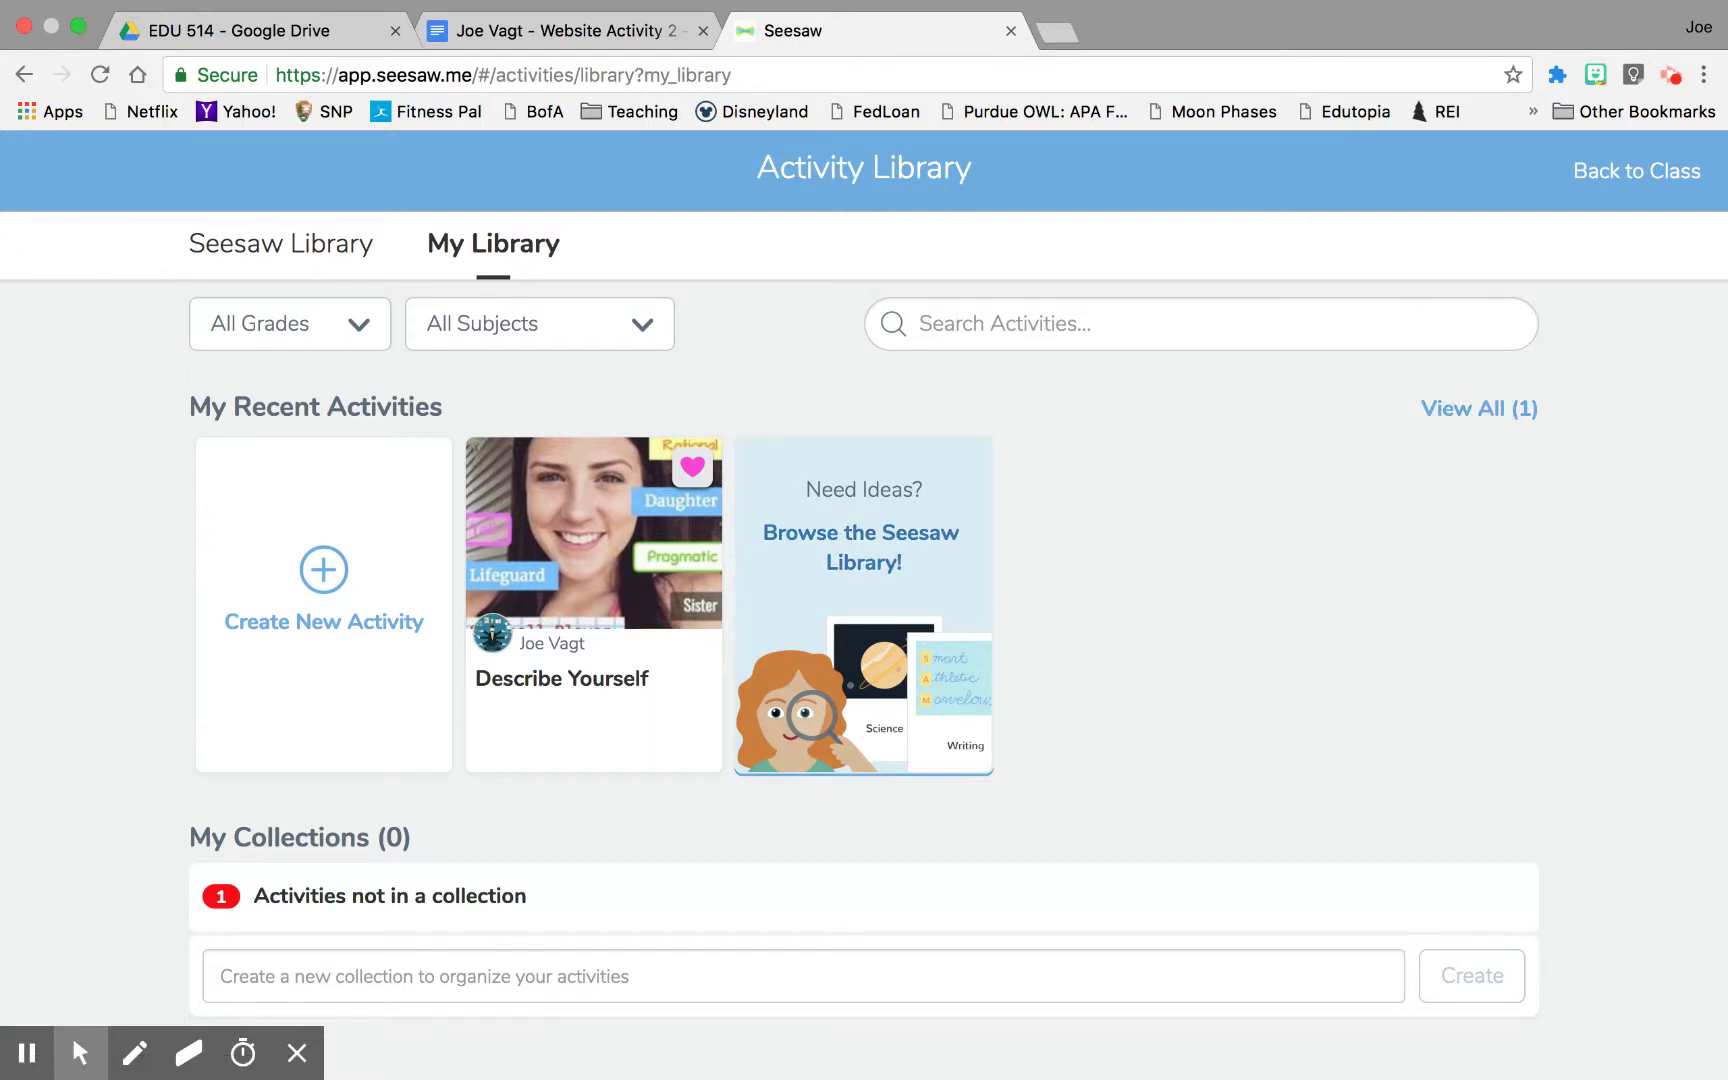
{"action": "left_click", "coordinate": [380, 320]}
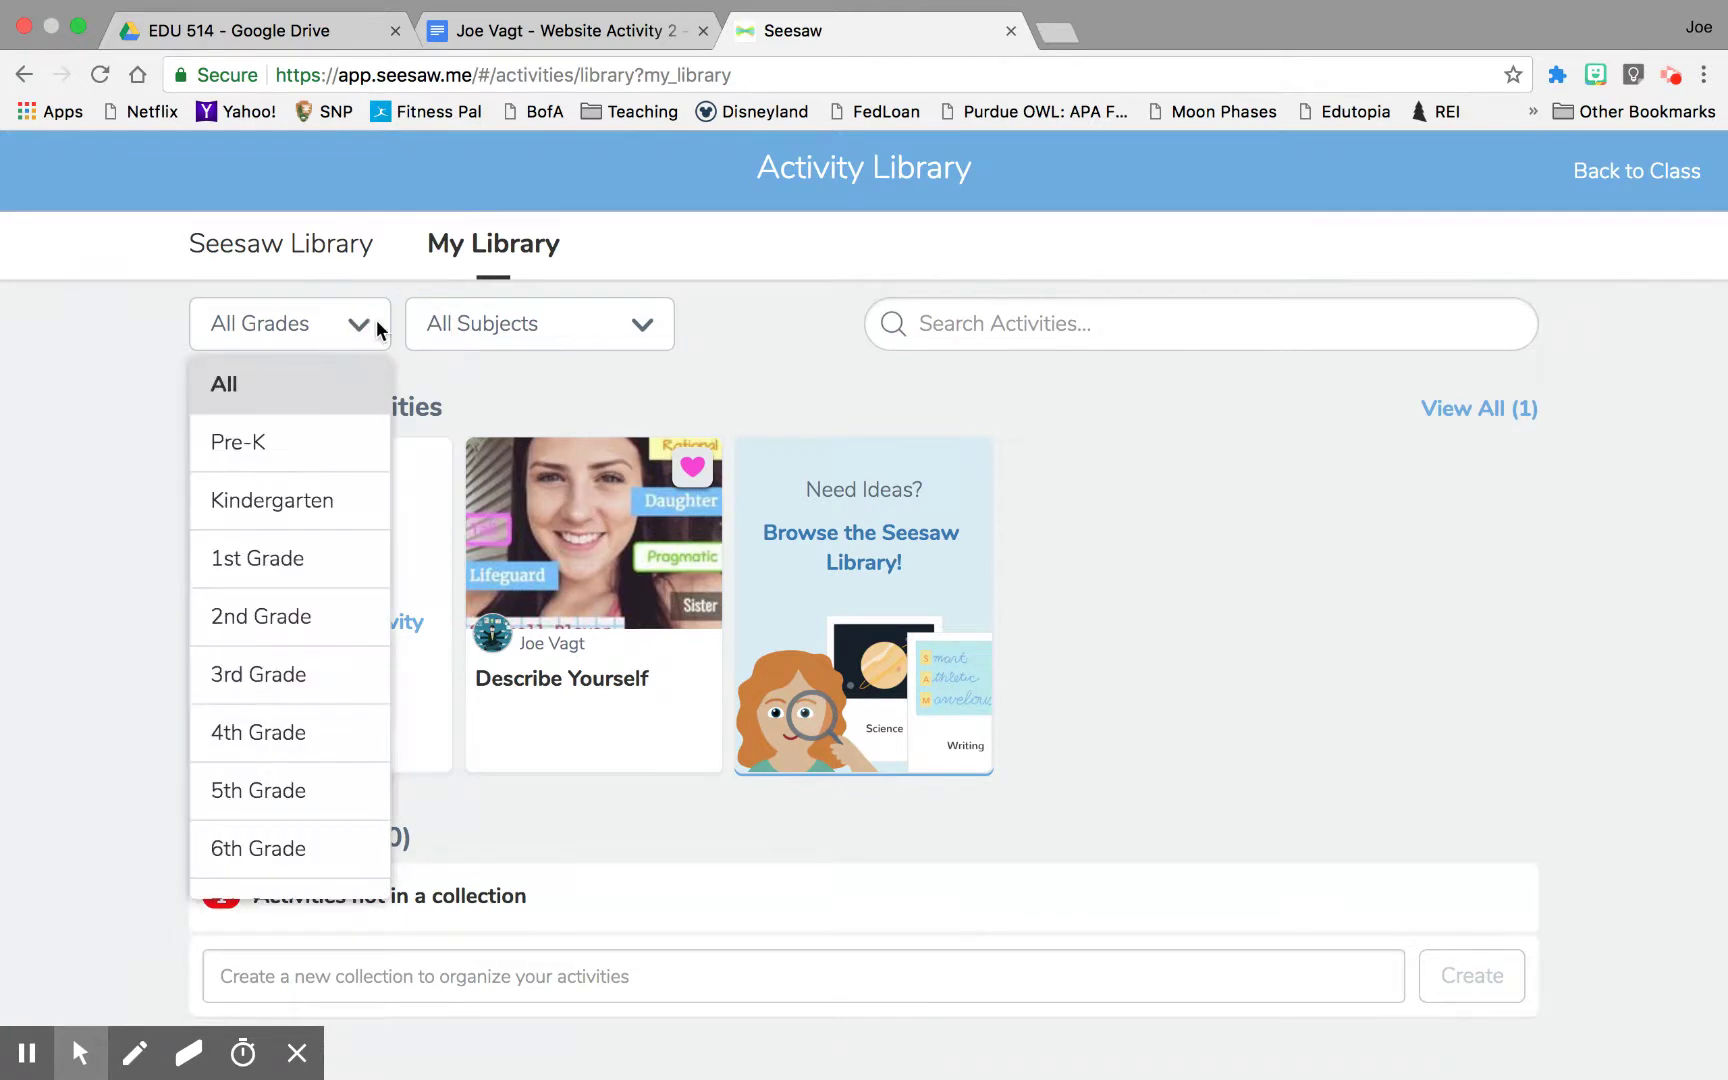
{"action": "left_click", "coordinate": [300, 516]}
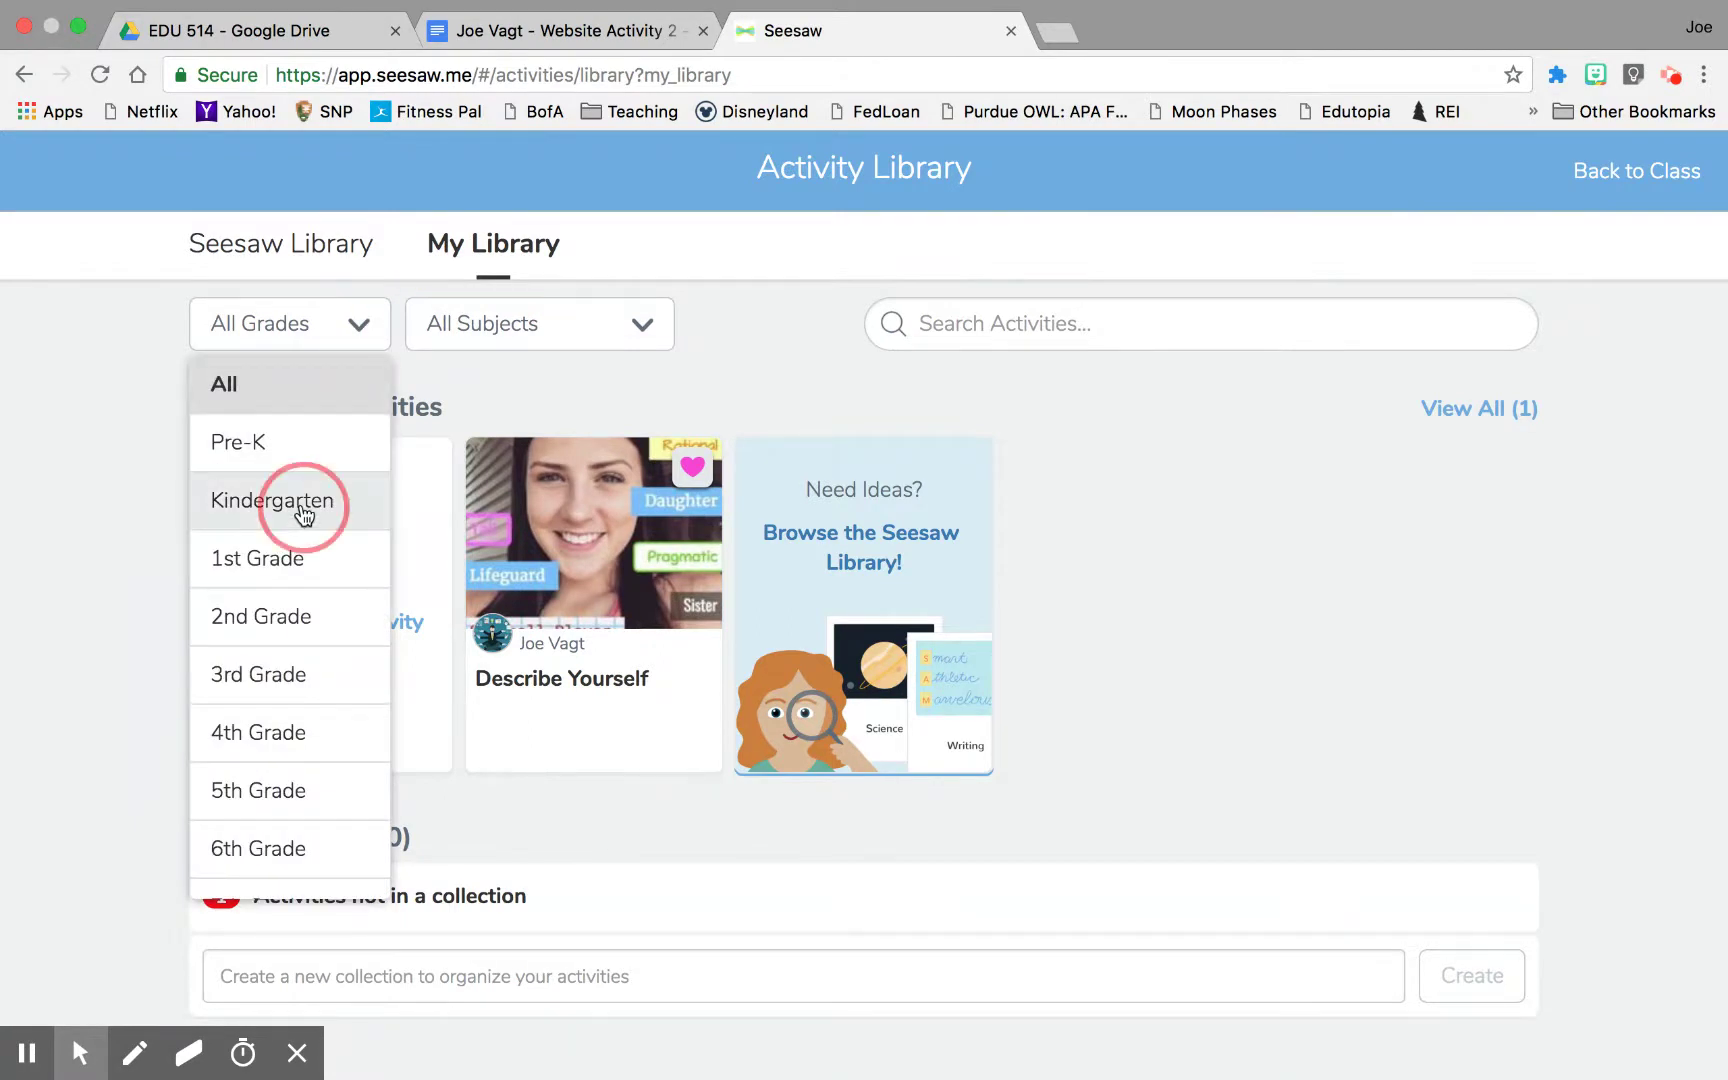
{"action": "left_click", "coordinate": [636, 324]}
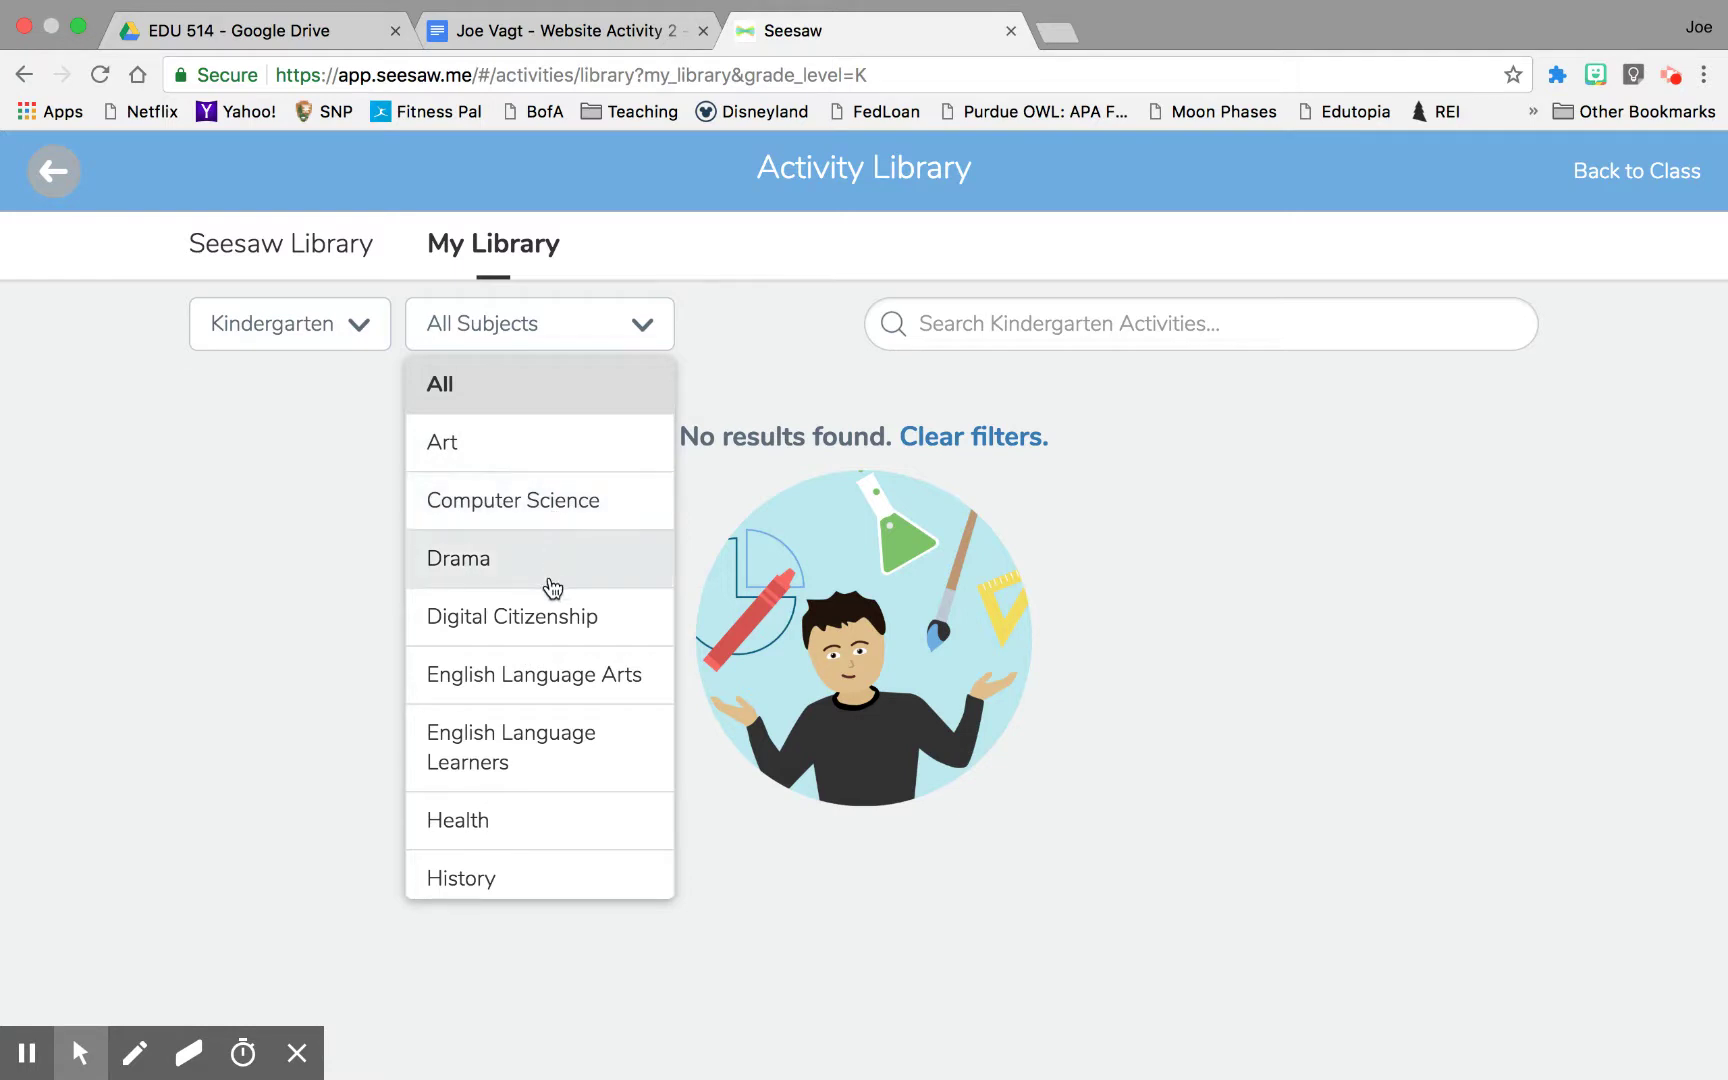
{"action": "left_click", "coordinate": [543, 680]}
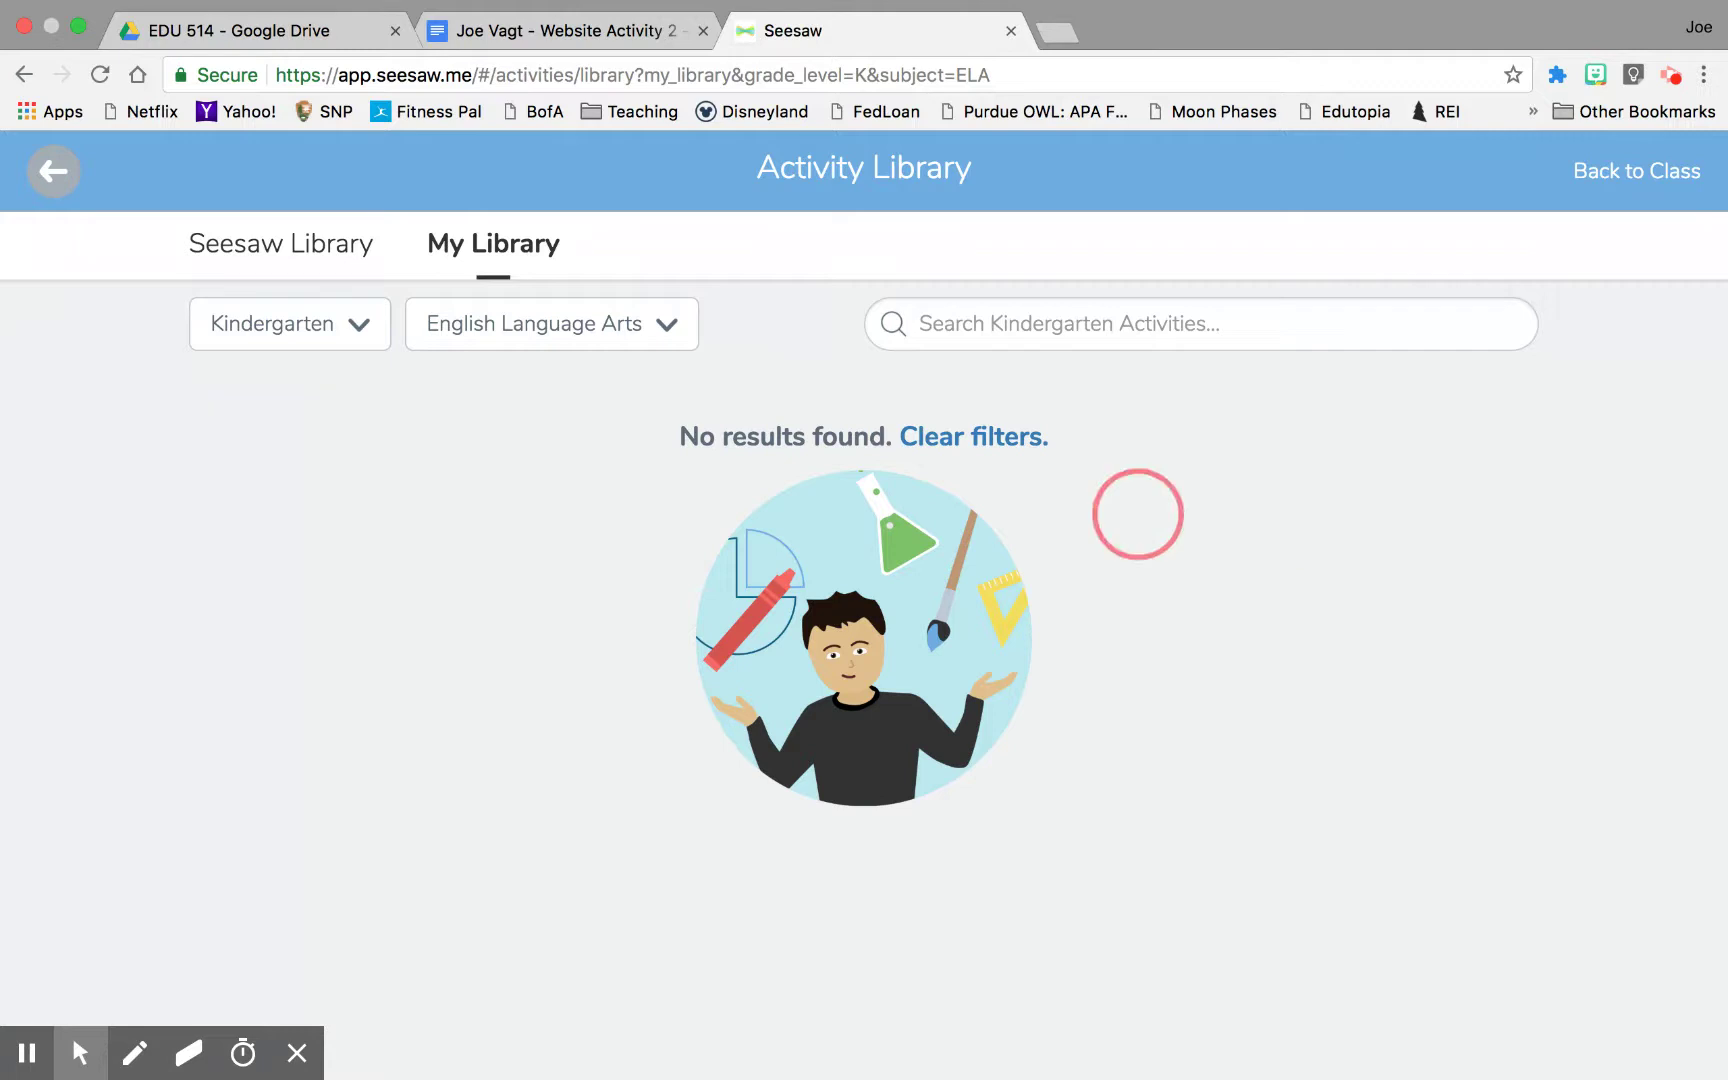
{"action": "left_click_drag", "start_coordinate": [1138, 513], "coordinate": [953, 436]}
{"action": "left_click", "coordinate": [953, 436]}
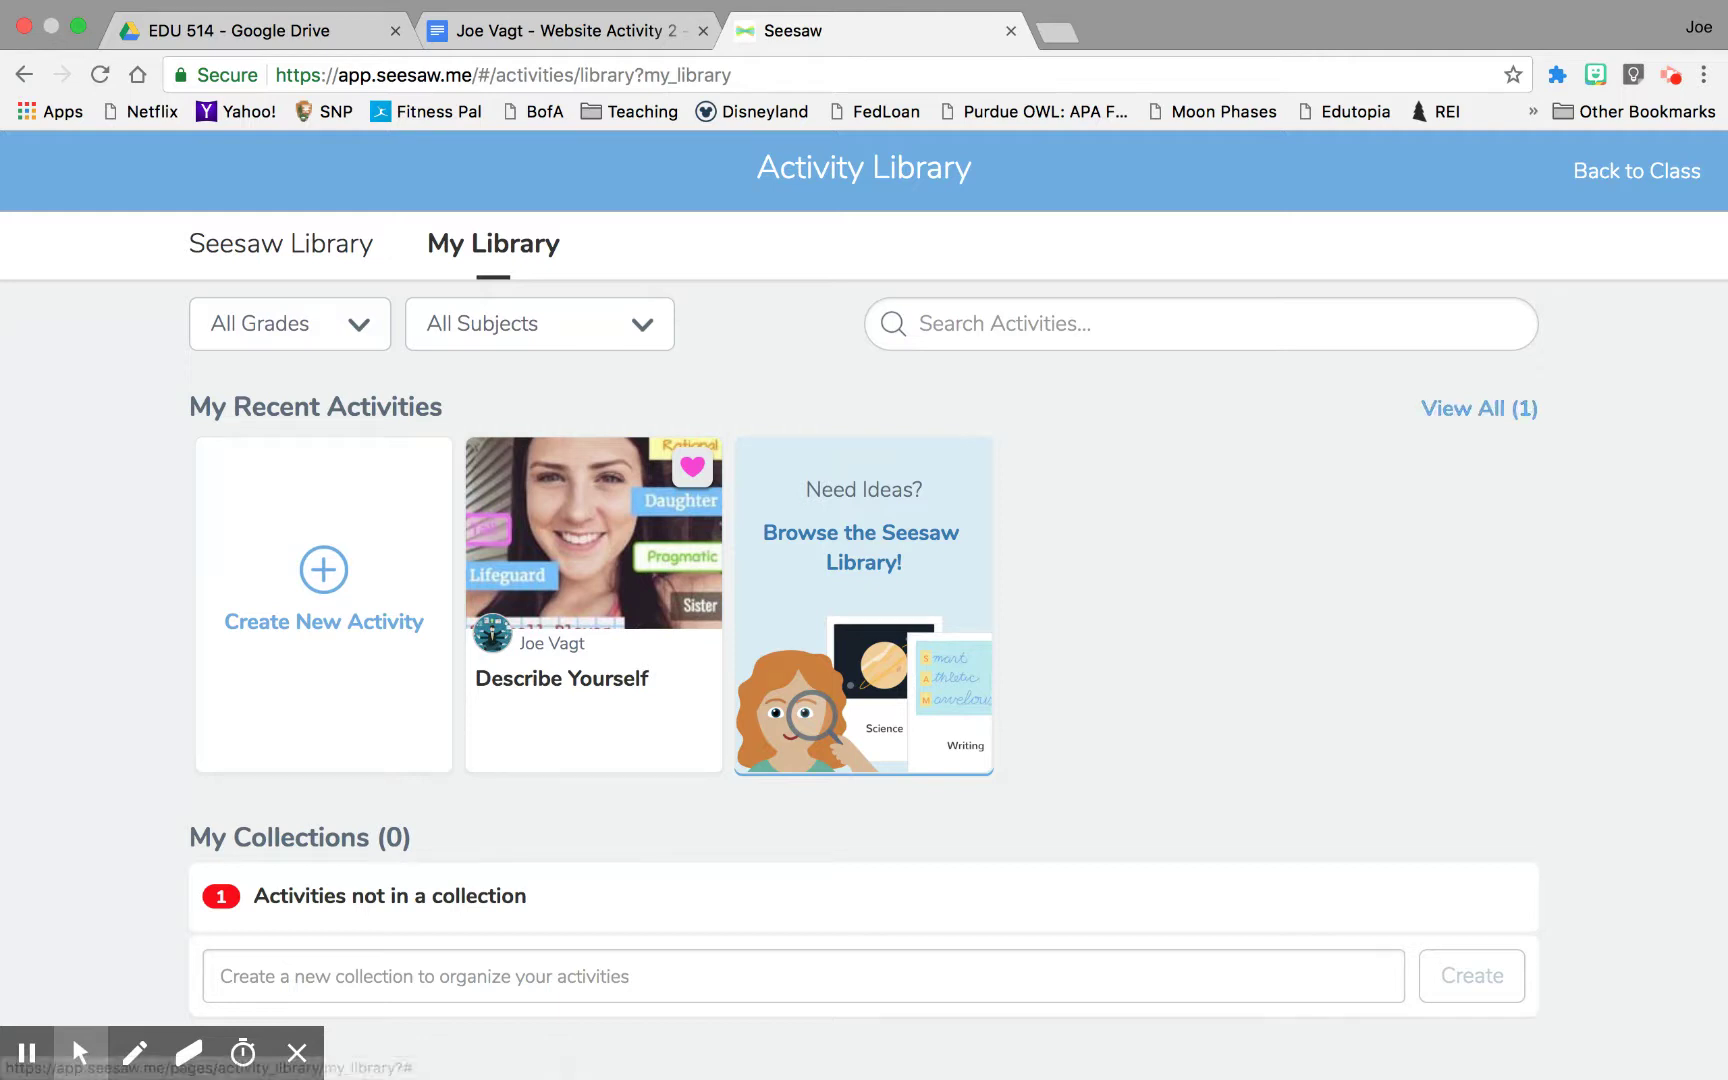
{"action": "left_click_drag", "start_coordinate": [760, 690], "coordinate": [318, 568]}
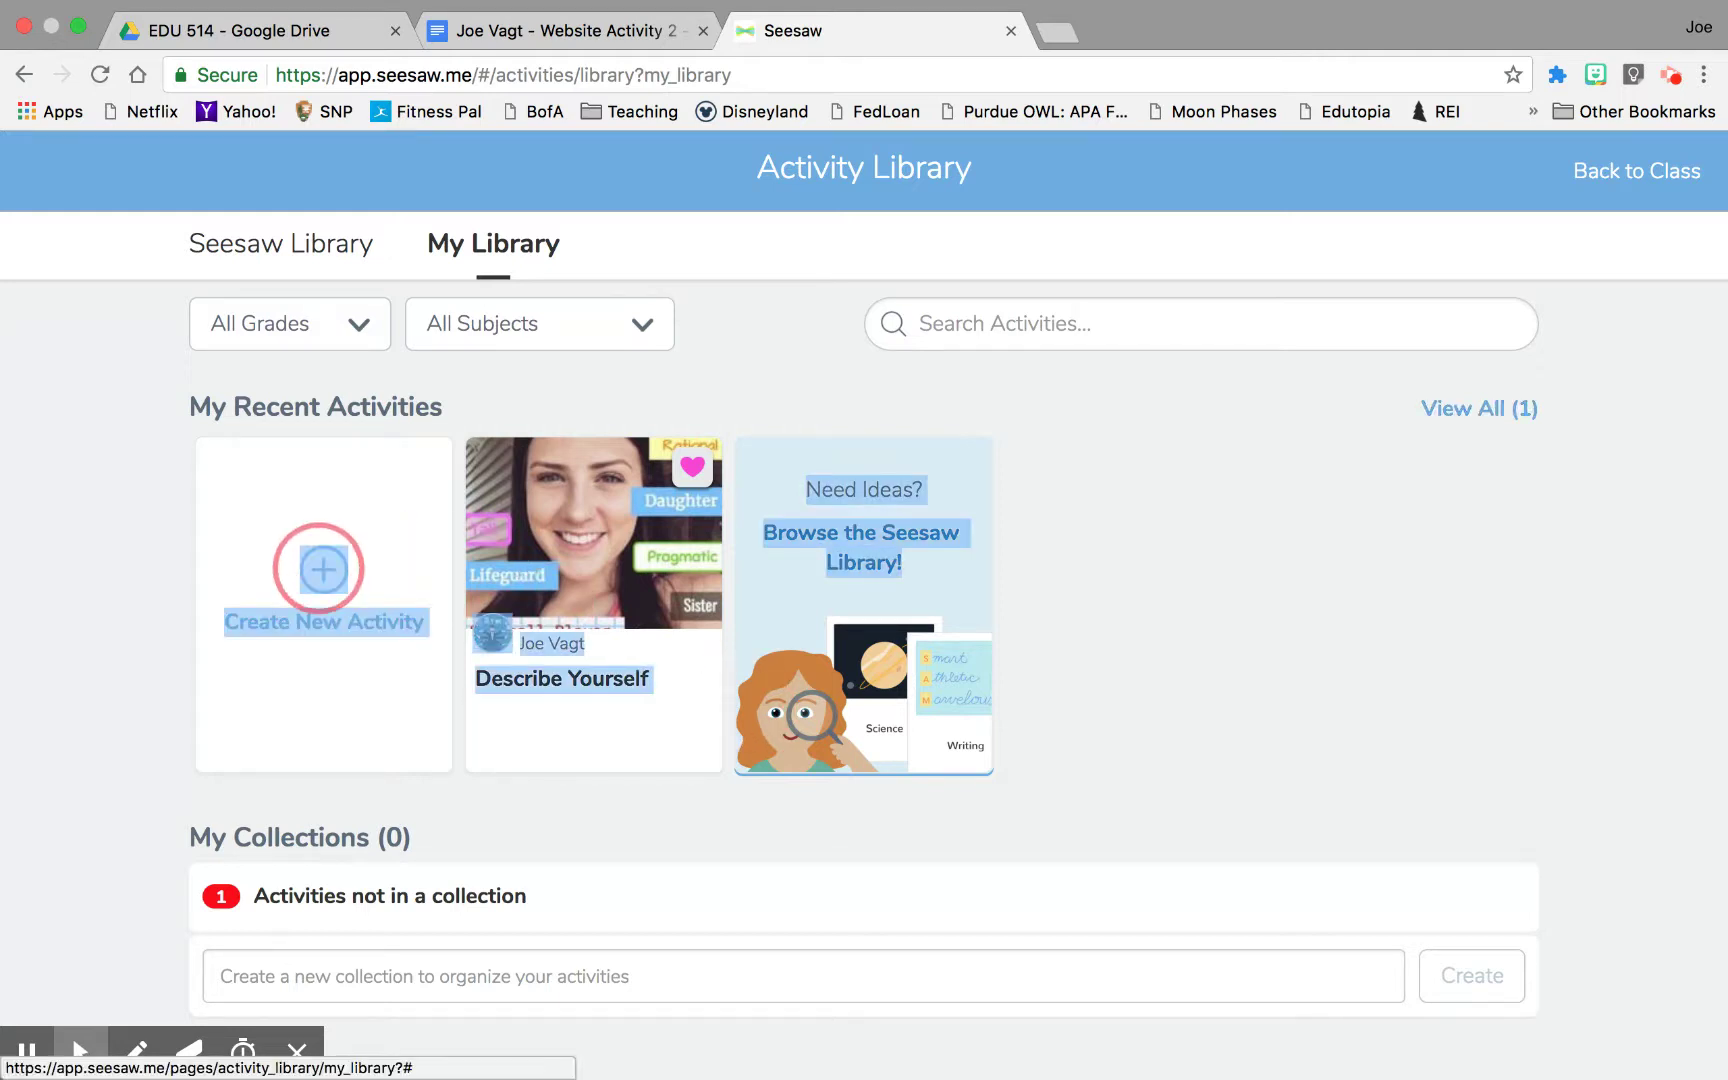
- Name the new activity 'Practice' with instructions 'Make a video to practice using Seesaw.'
{"action": "left_click", "coordinate": [318, 568]}
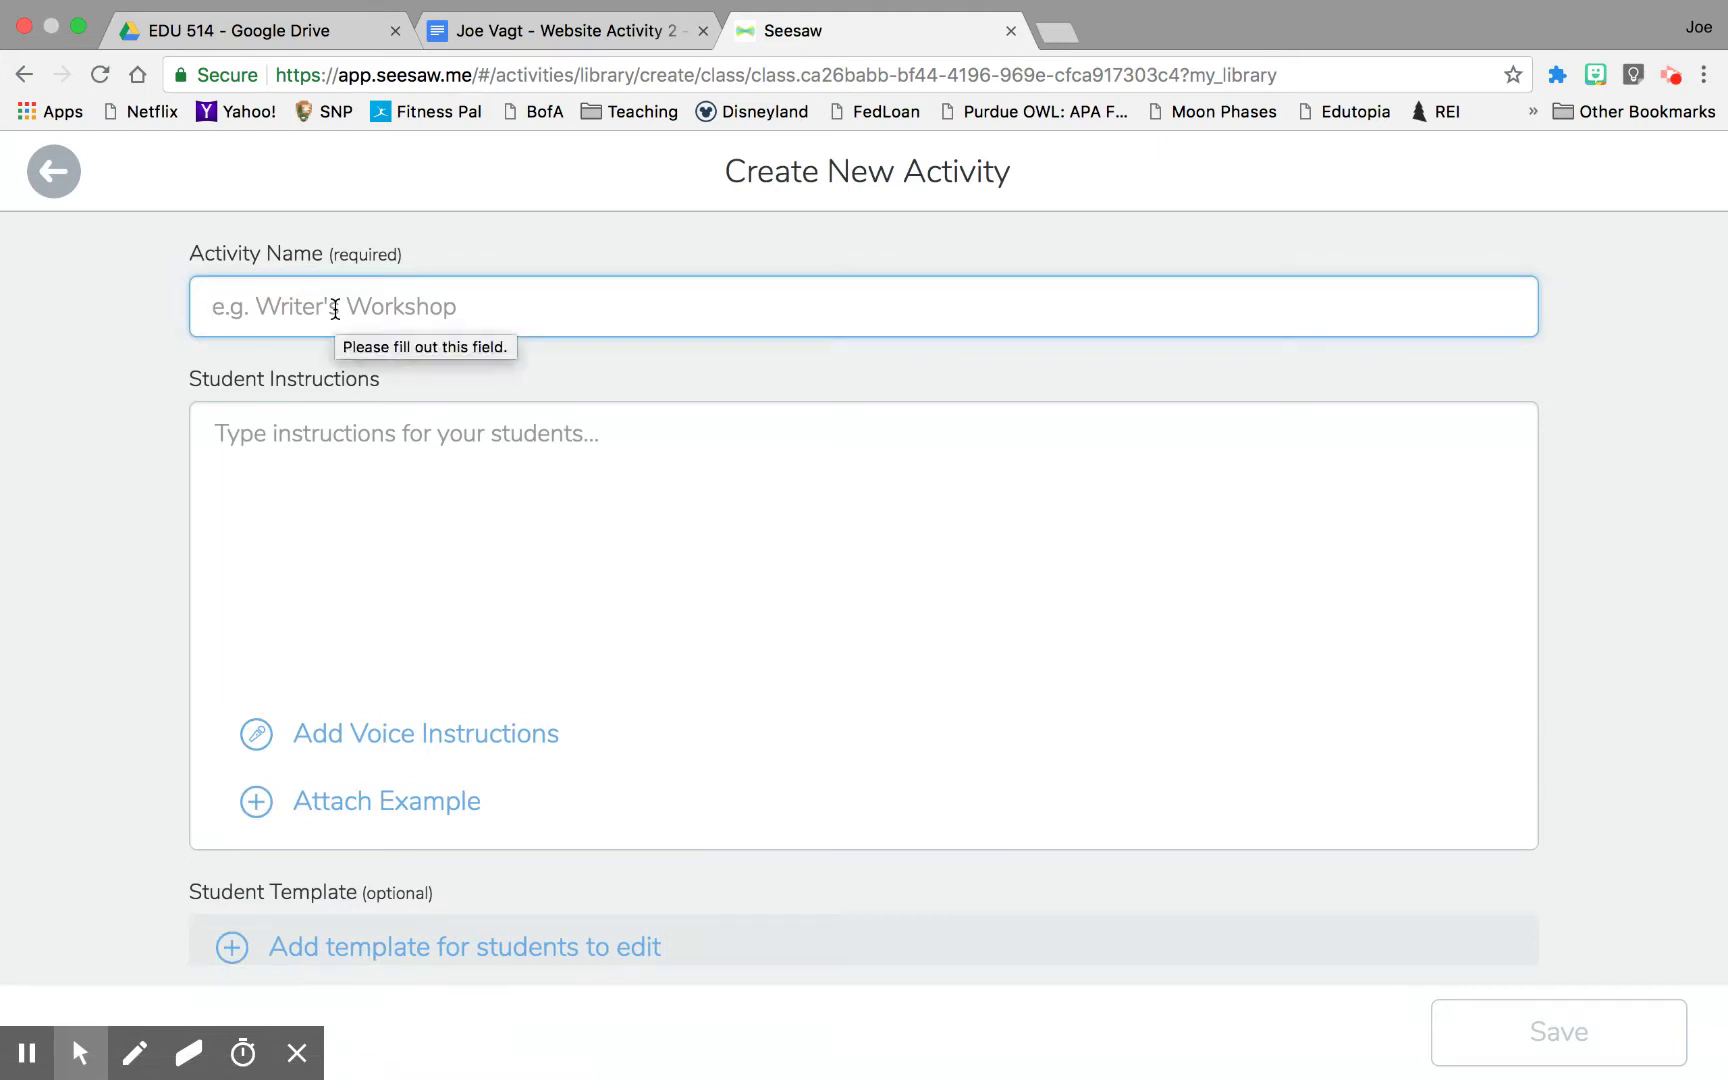
{"action": "type", "text": "Pra"}
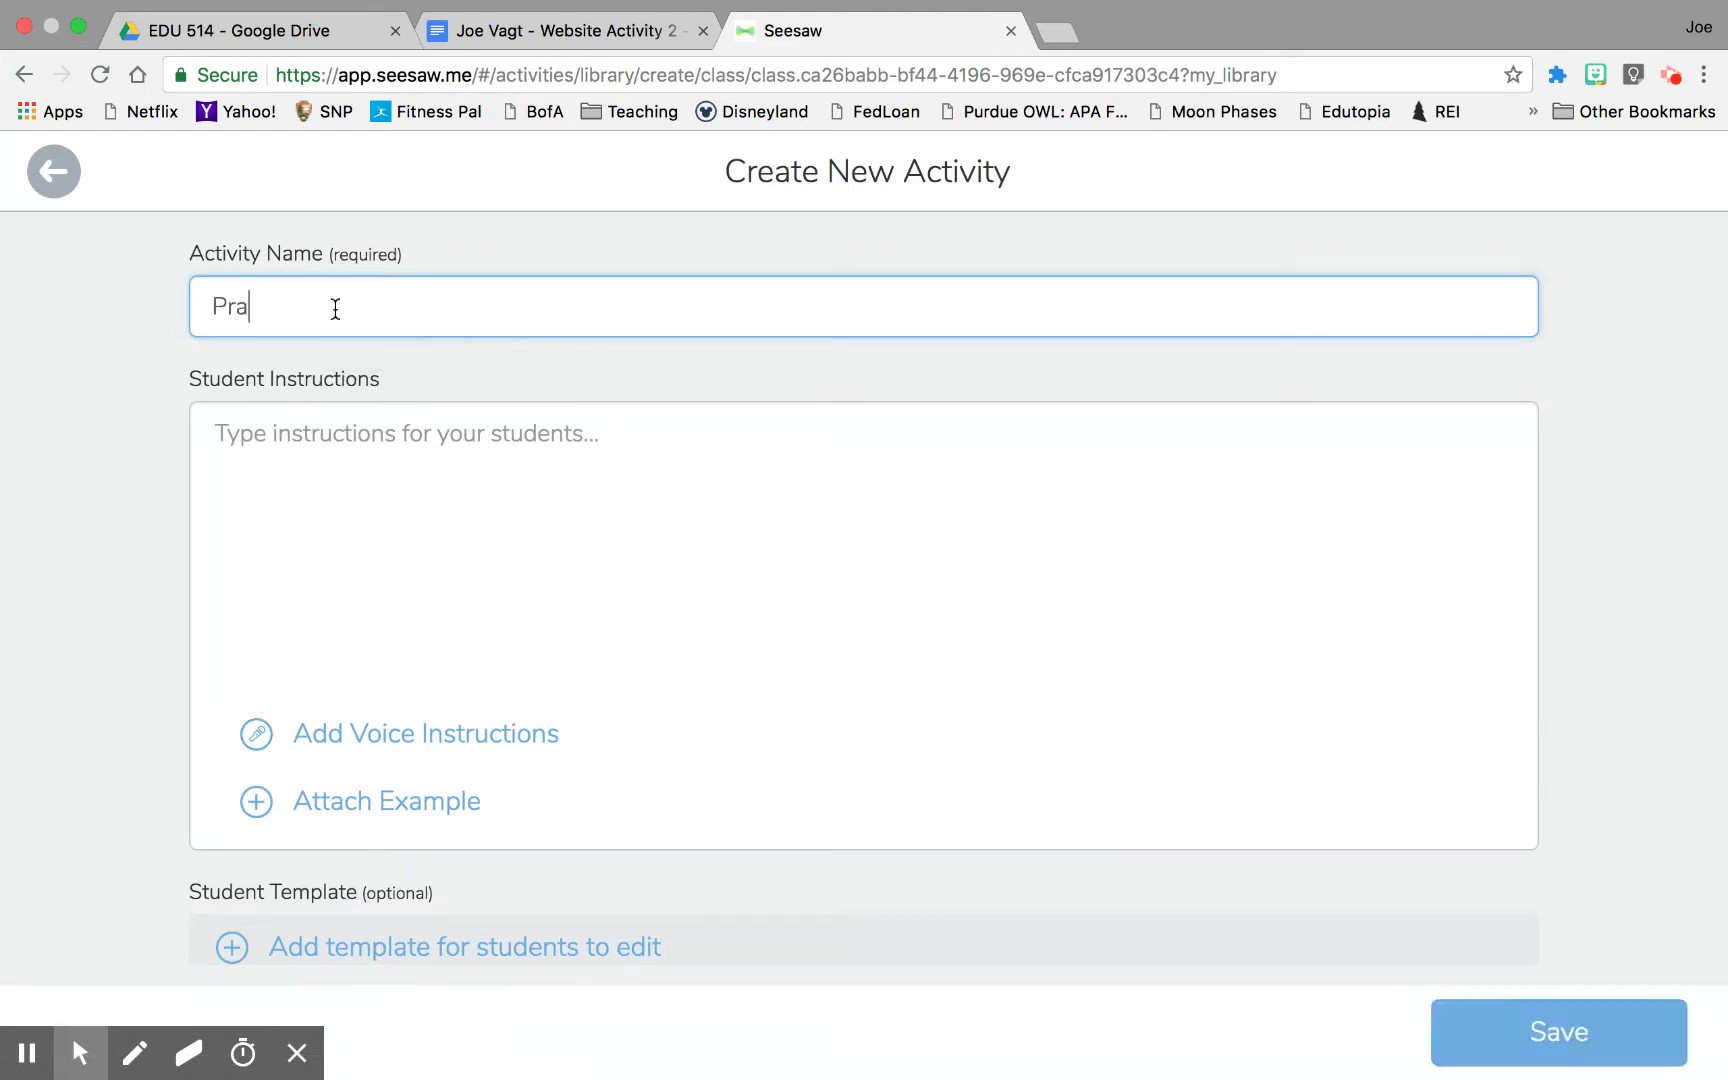
{"action": "type", "text": "ctice"}
{"action": "left_click", "coordinate": [315, 447]}
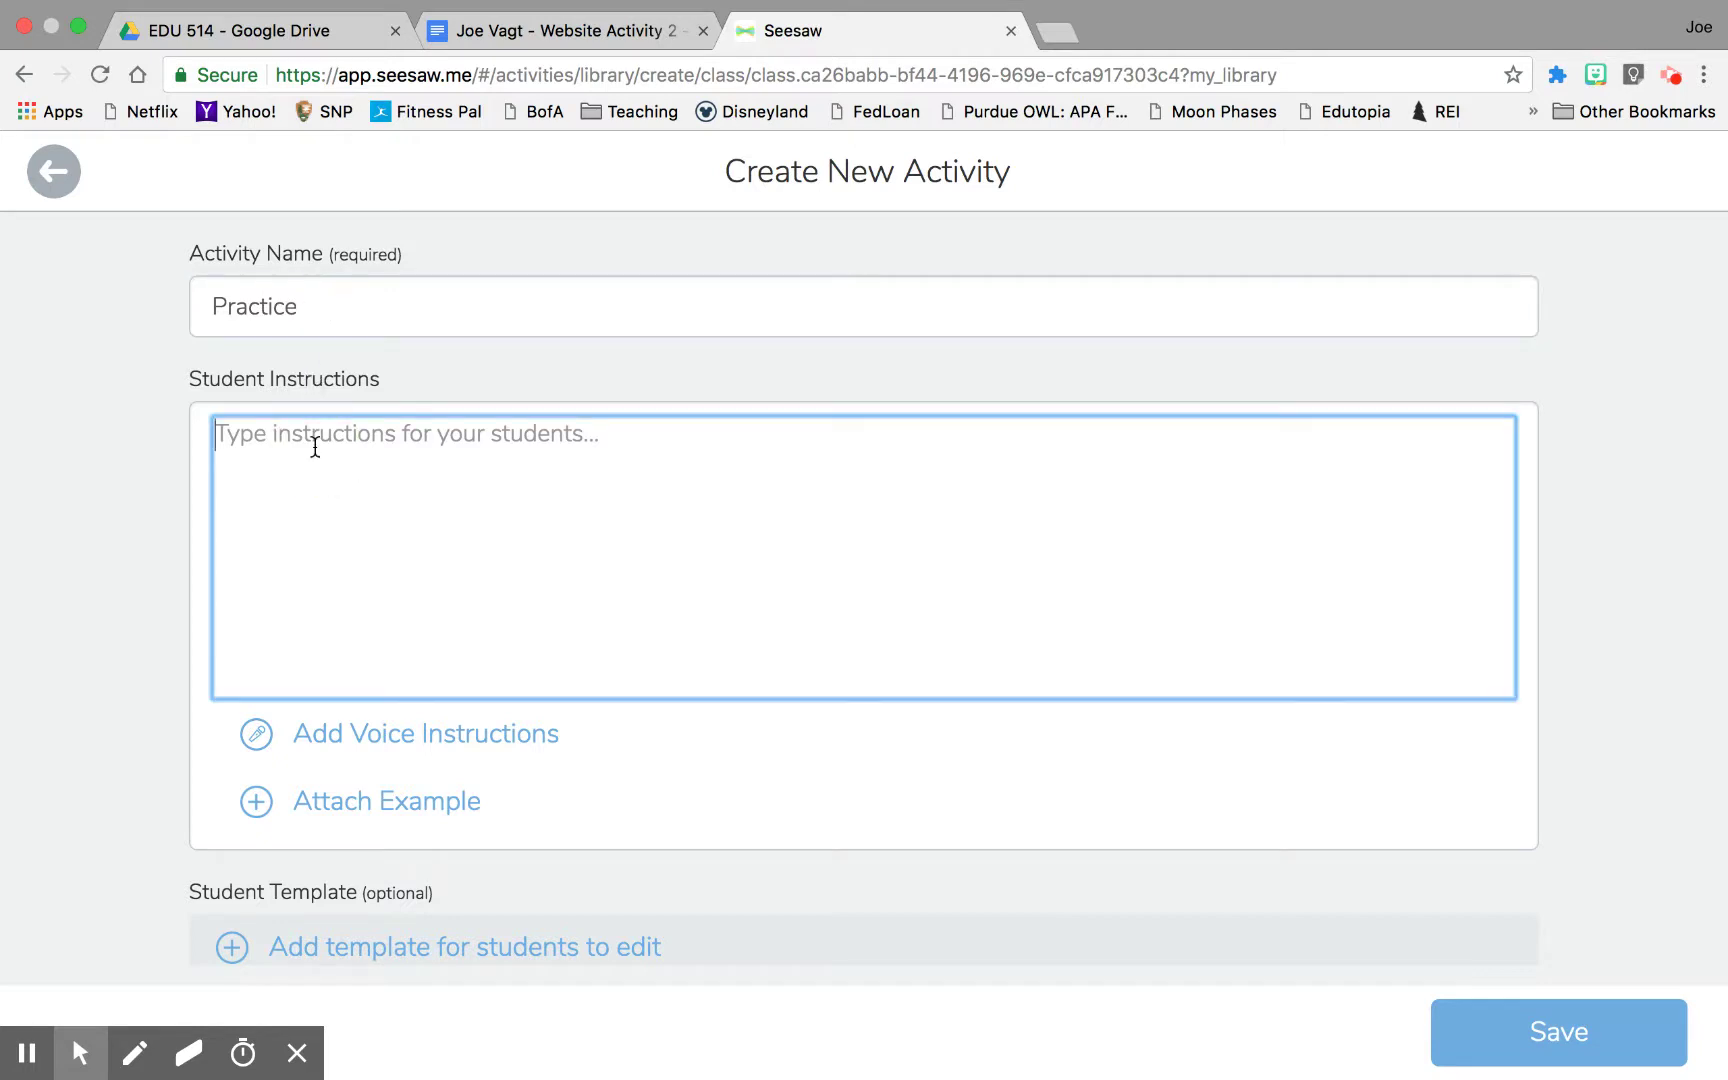
{"action": "type", "text": "M"}
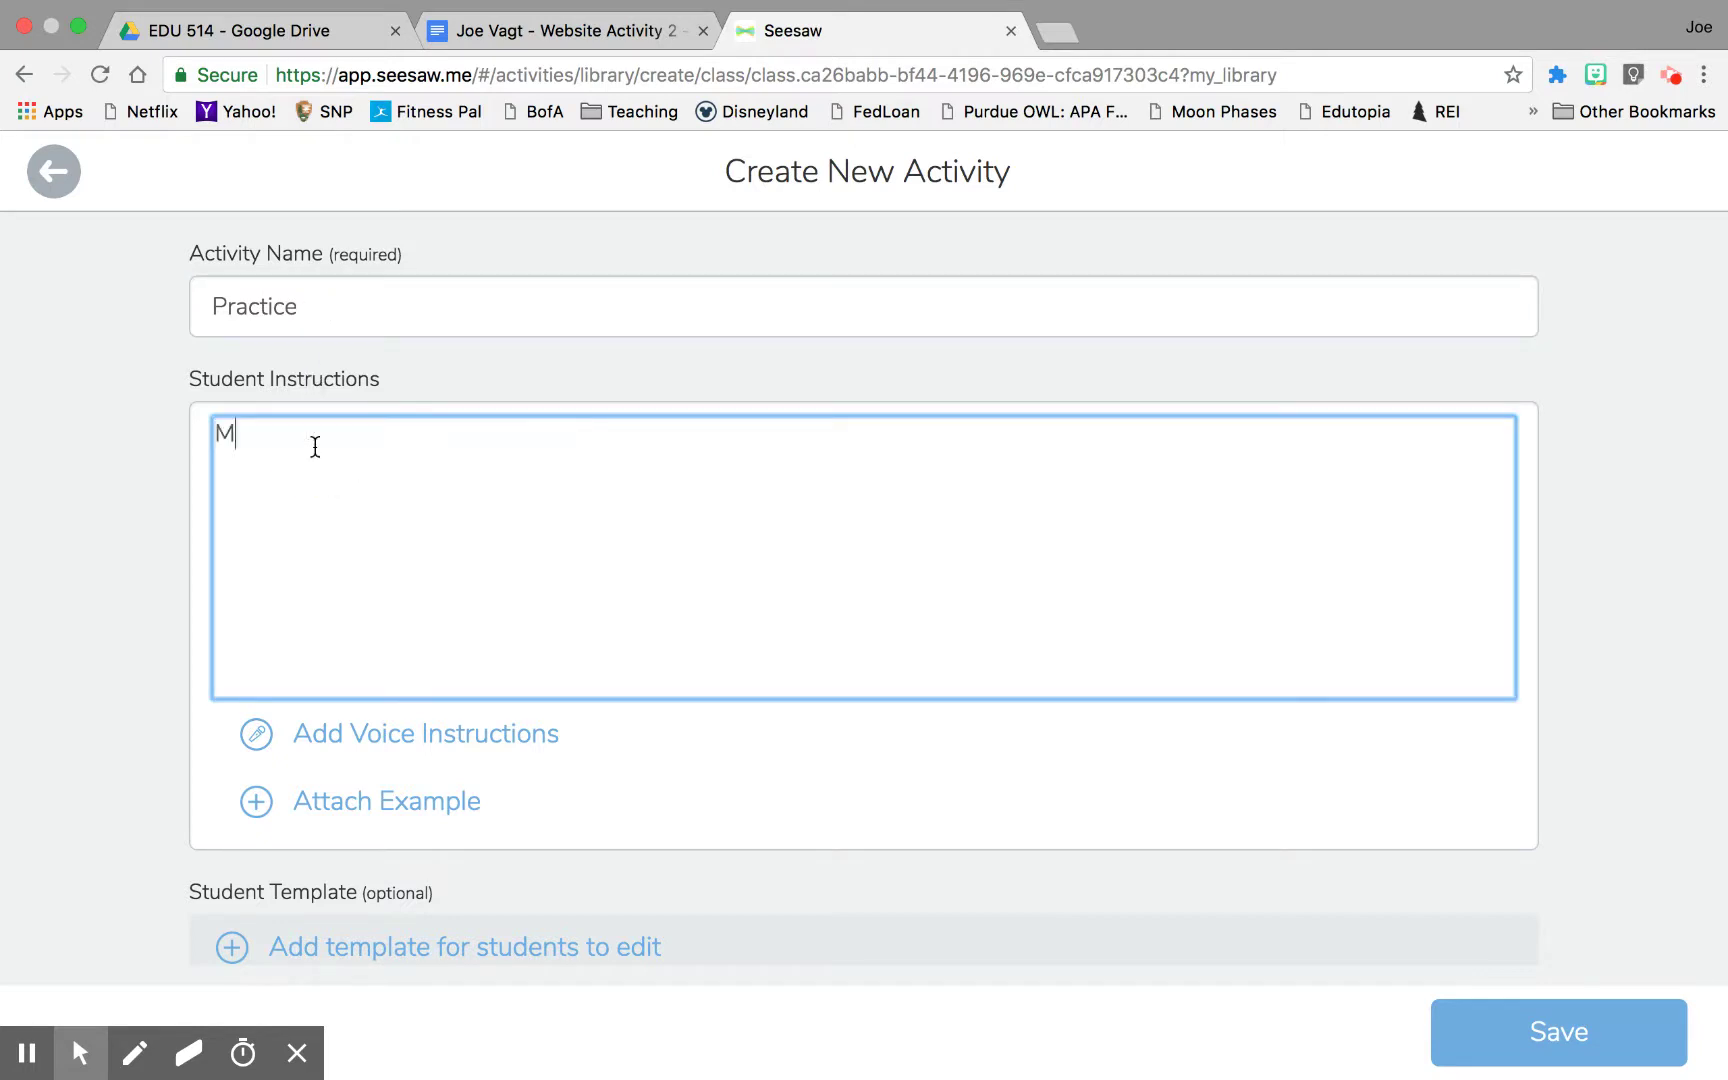
{"action": "type", "text": "ake a video to pa"}
{"action": "key", "text": "BackSpace"}
{"action": "type", "text": "racitice "}
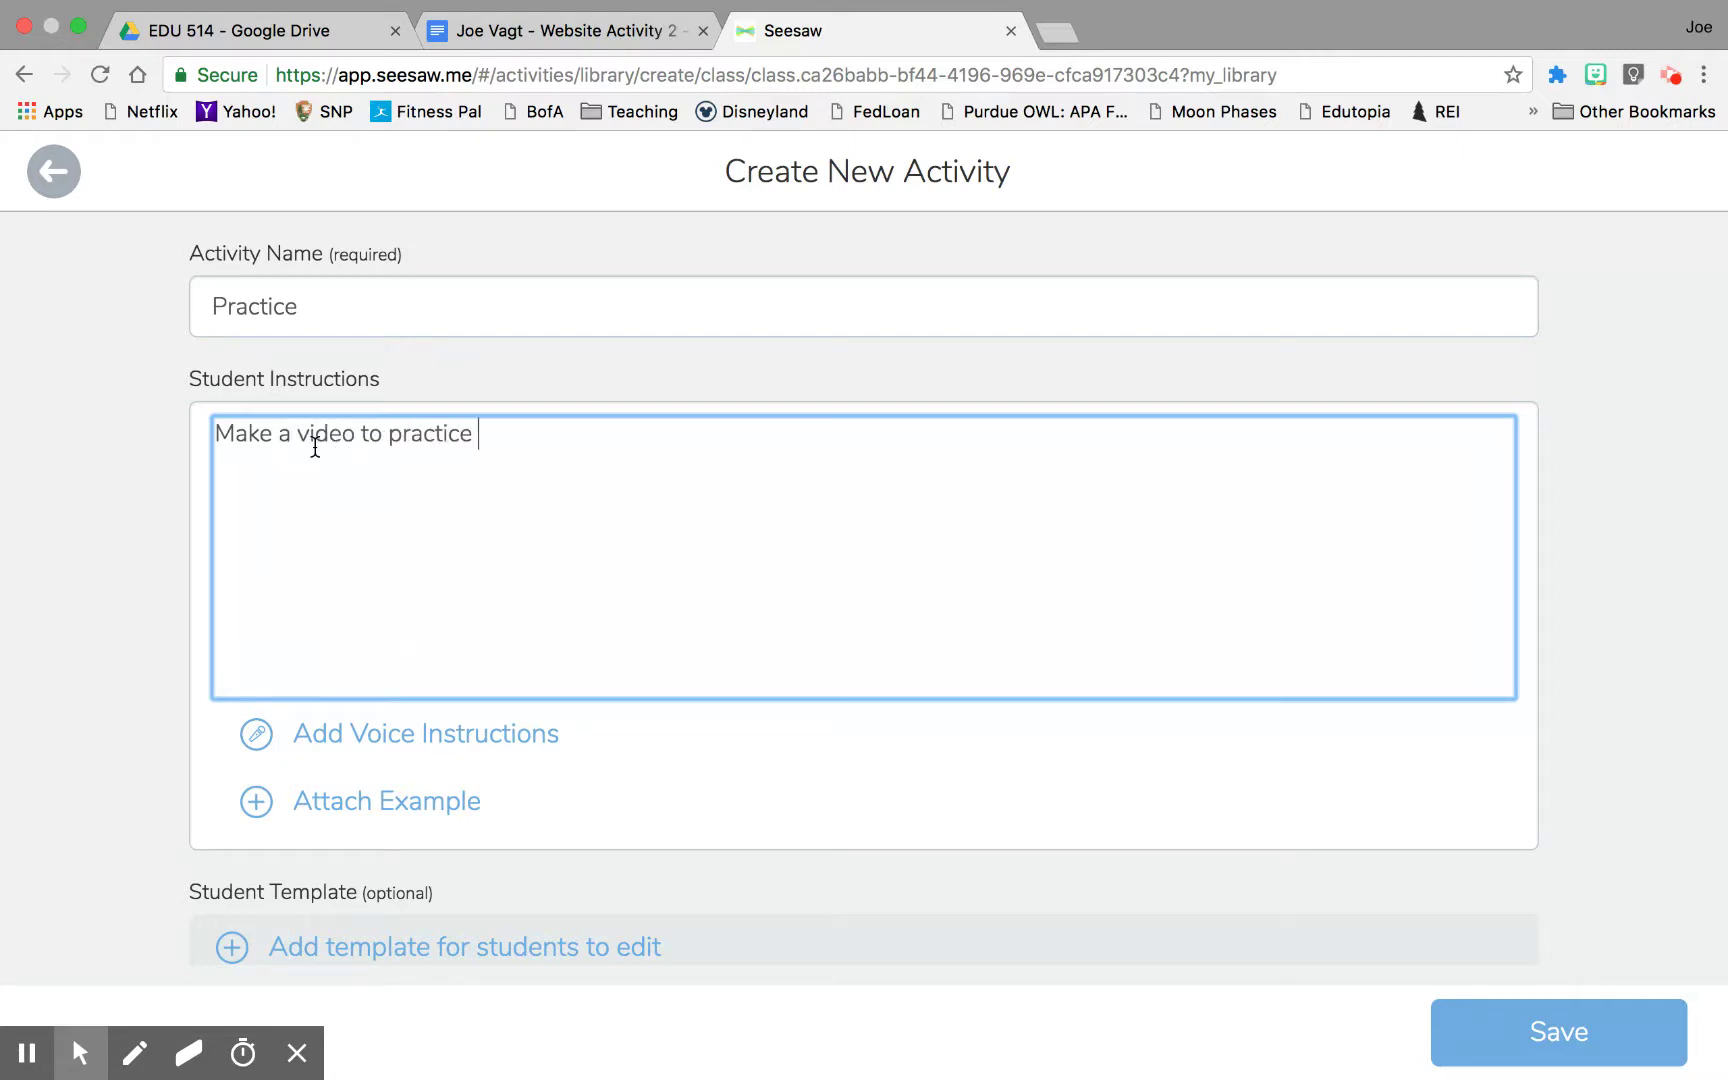
{"action": "type", "text": "using Seesaw."}
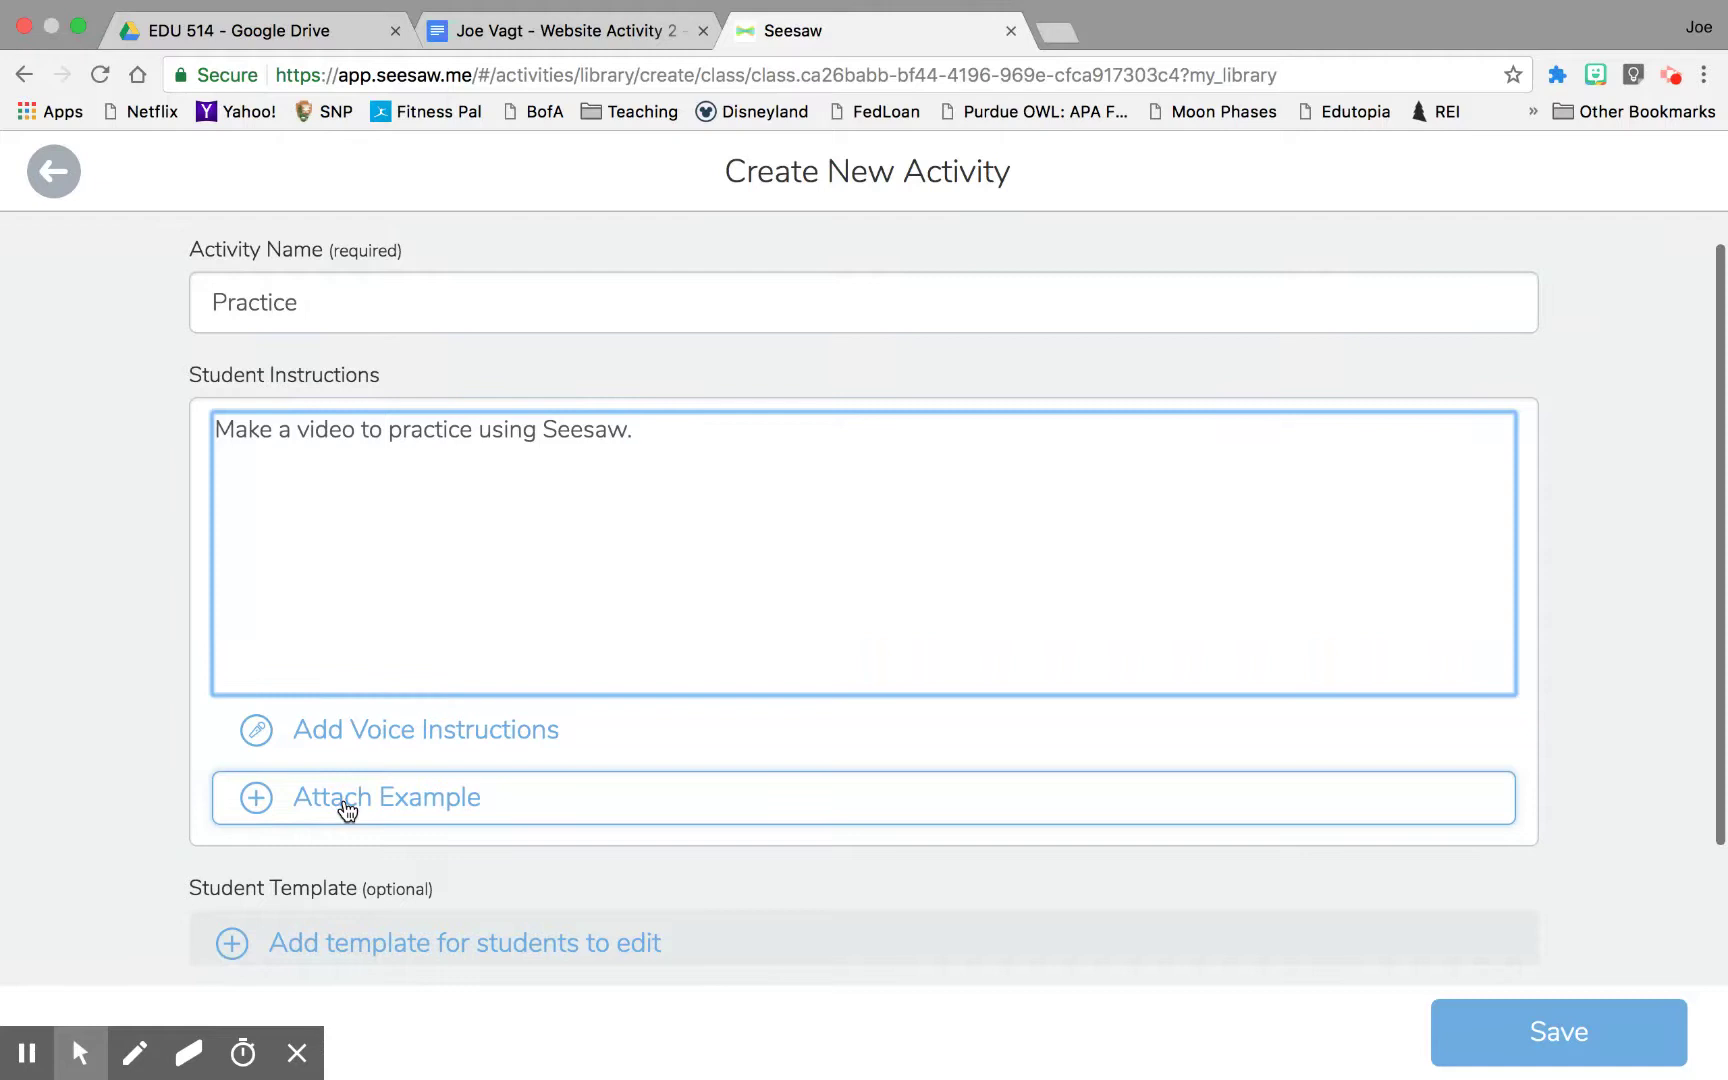
{"action": "scroll", "coordinate": [347, 810], "scroll_direction": "down", "scroll_amount": 3}
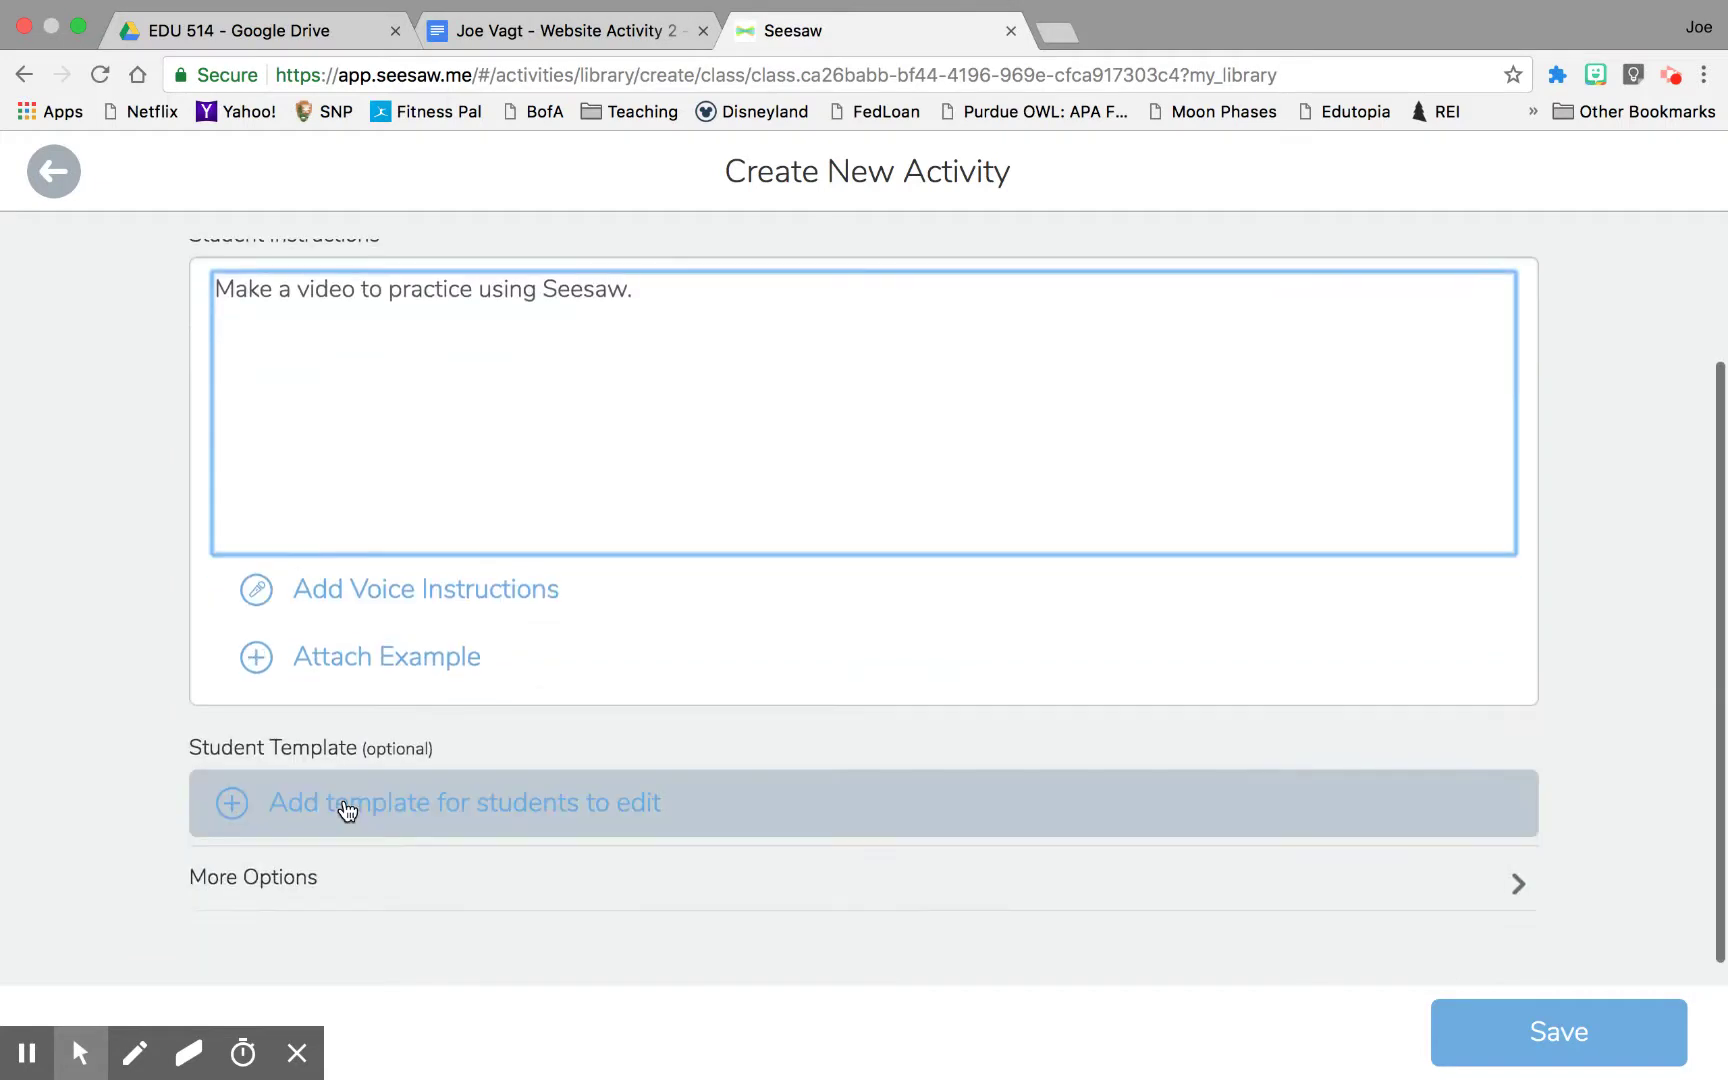
- Dismiss the student template picker without choosing one and save Practice to My Library
{"action": "left_click", "coordinate": [443, 808]}
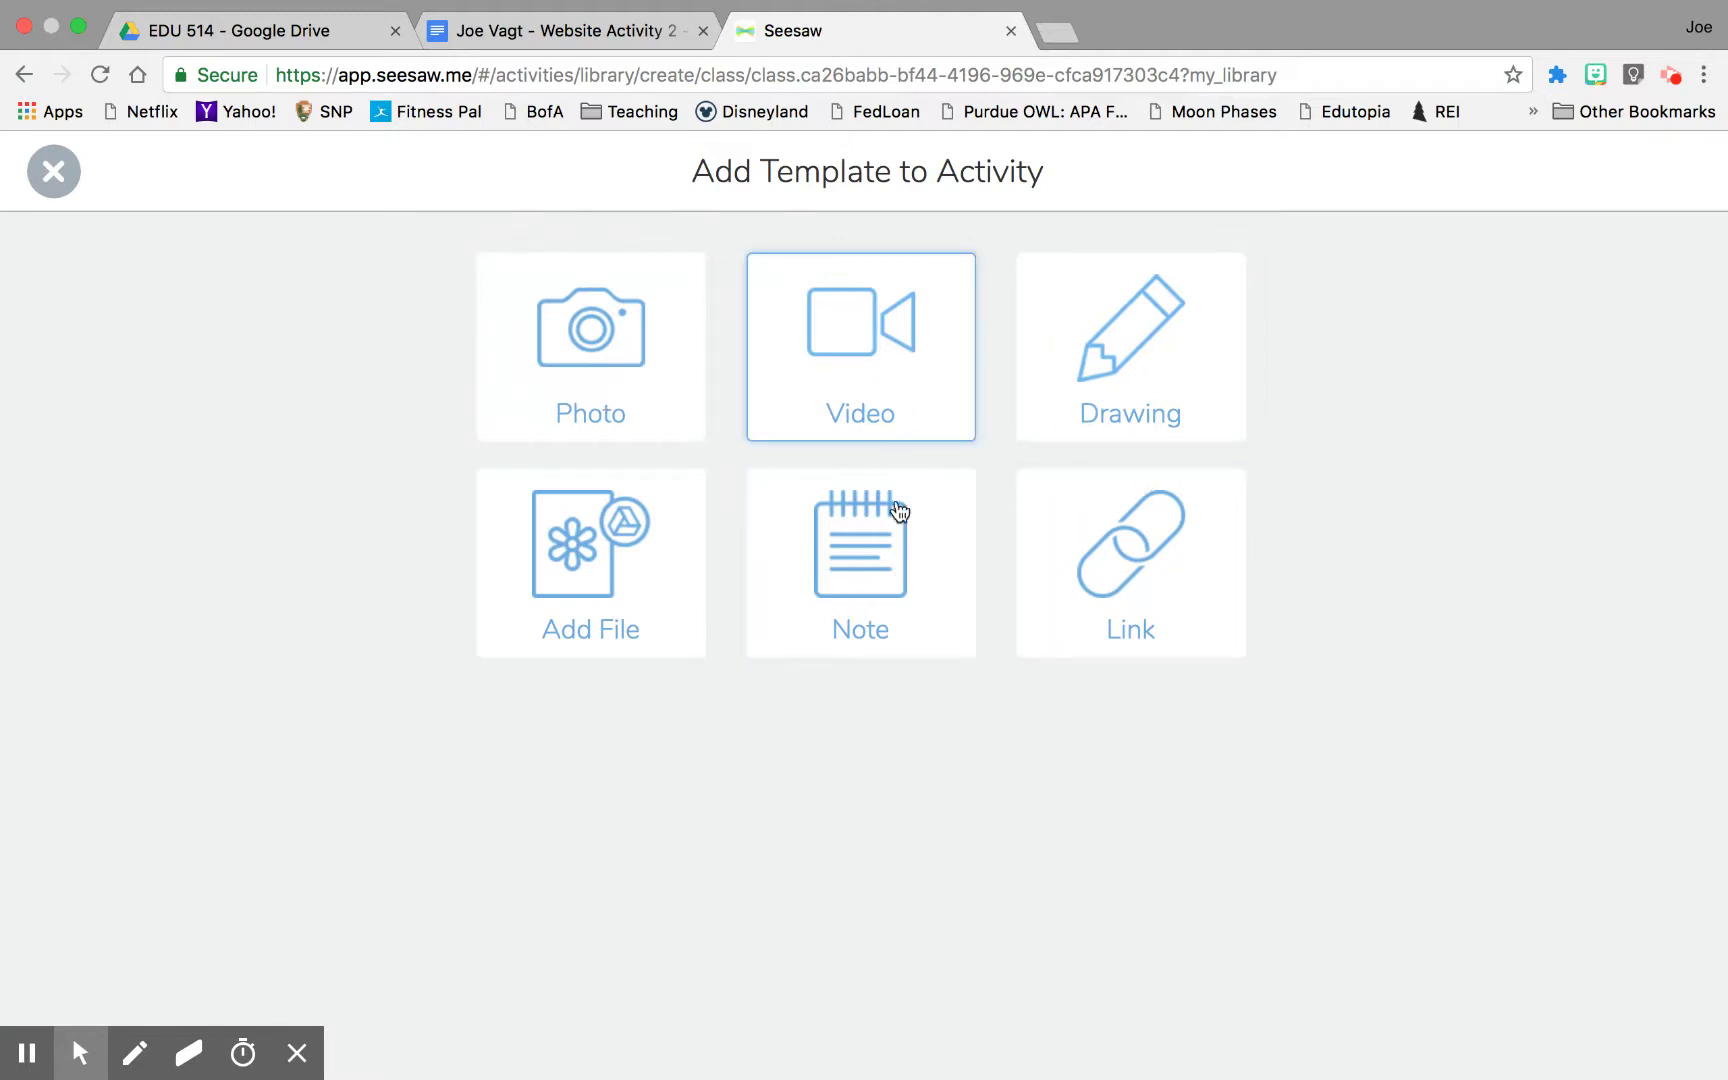
{"action": "left_click", "coordinate": [53, 180]}
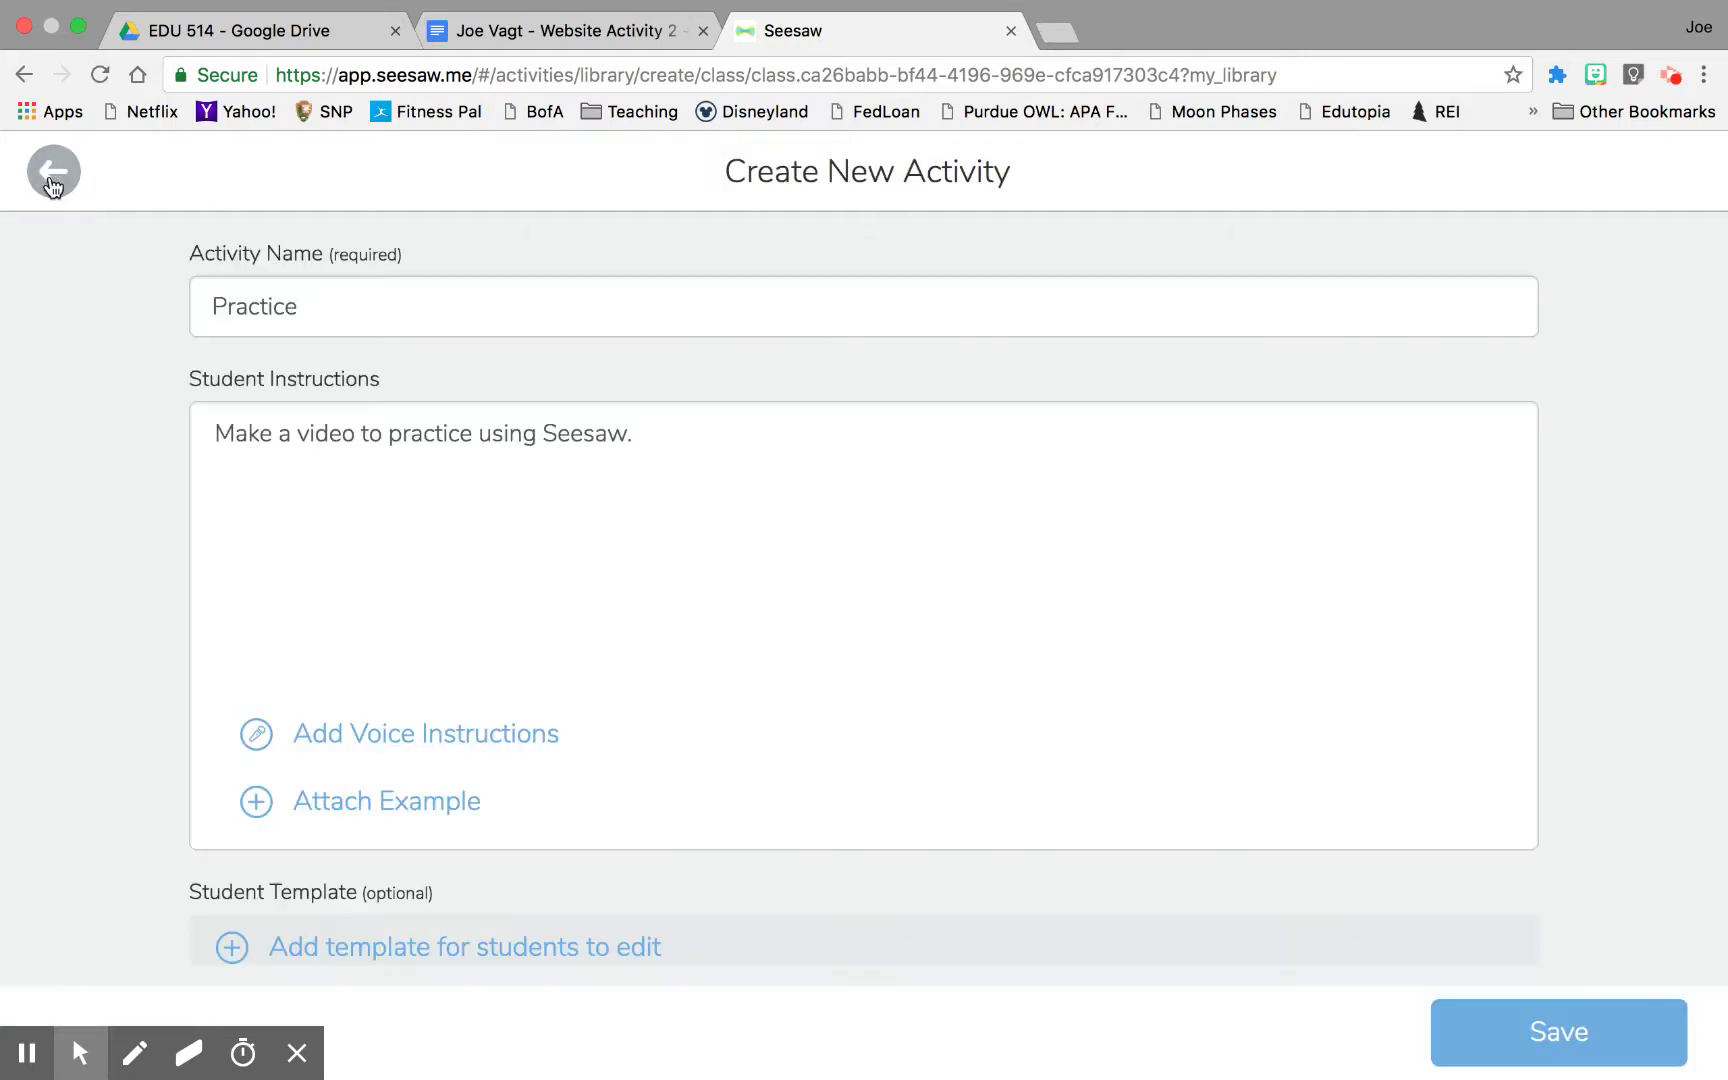
{"action": "left_click", "coordinate": [1546, 1036]}
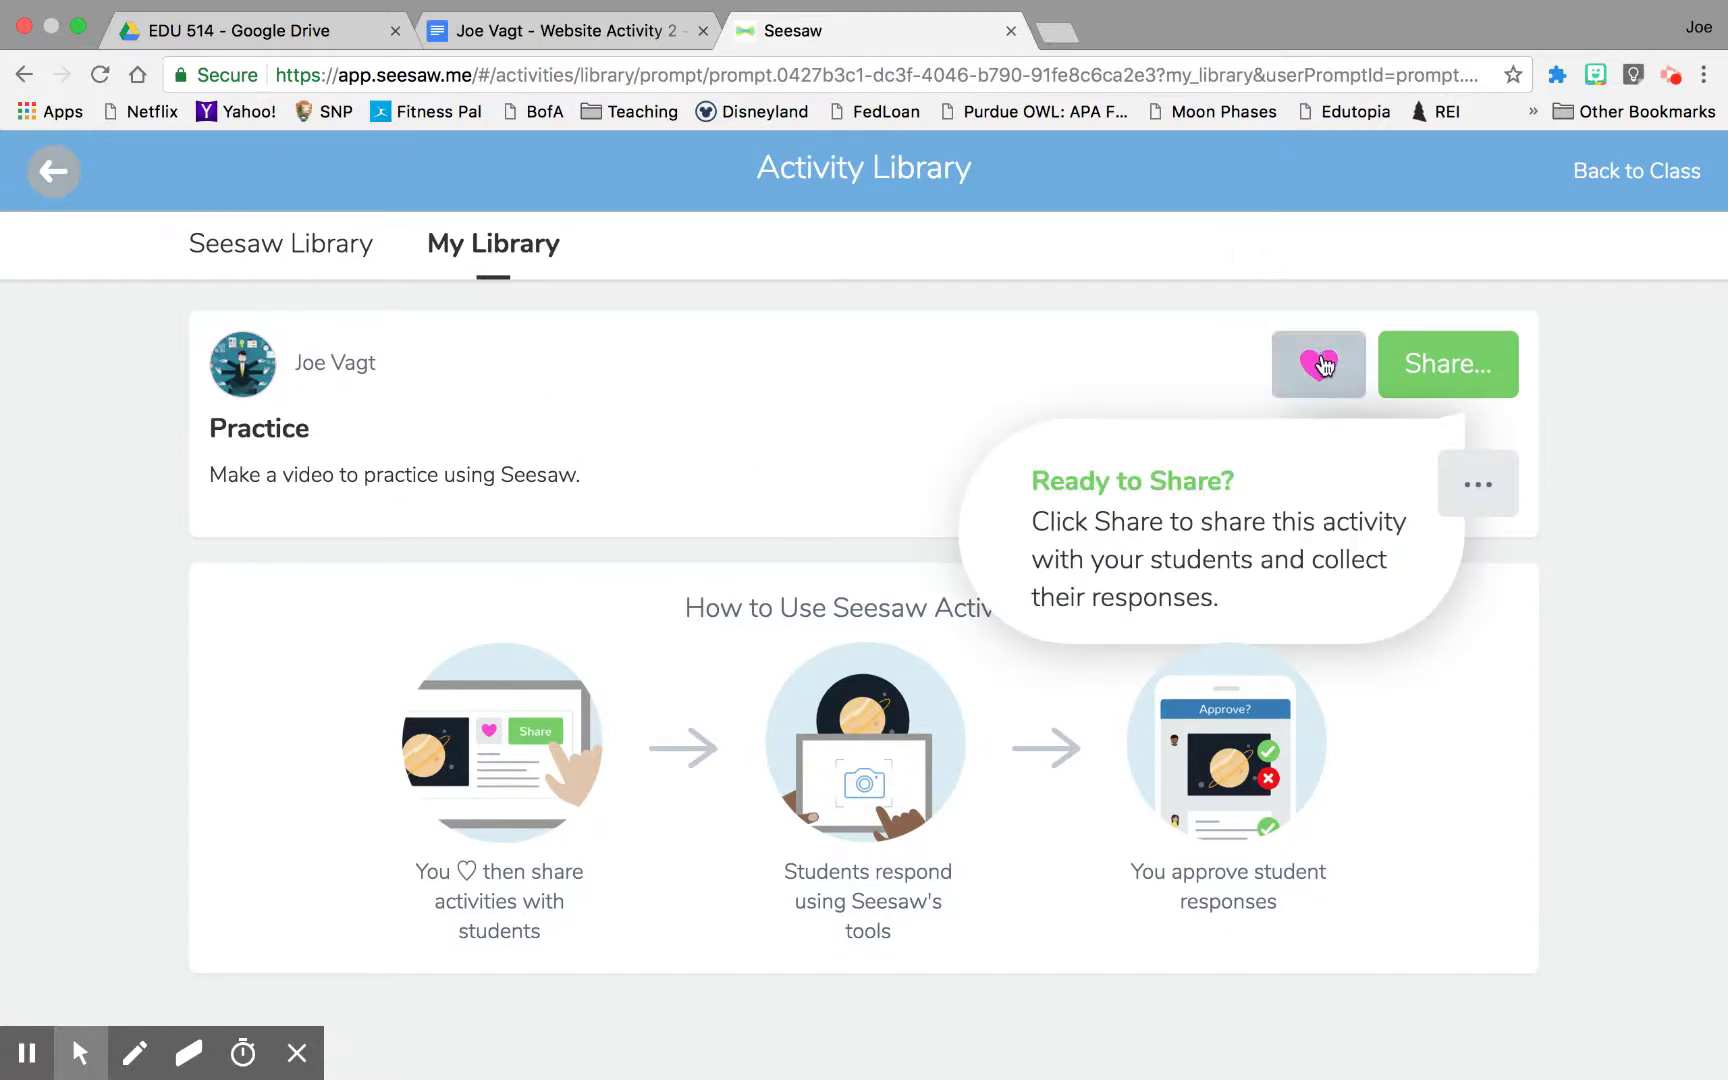
- Share Practice with all students in Joe Demo Class, then go to that class
{"action": "left_click", "coordinate": [1447, 367]}
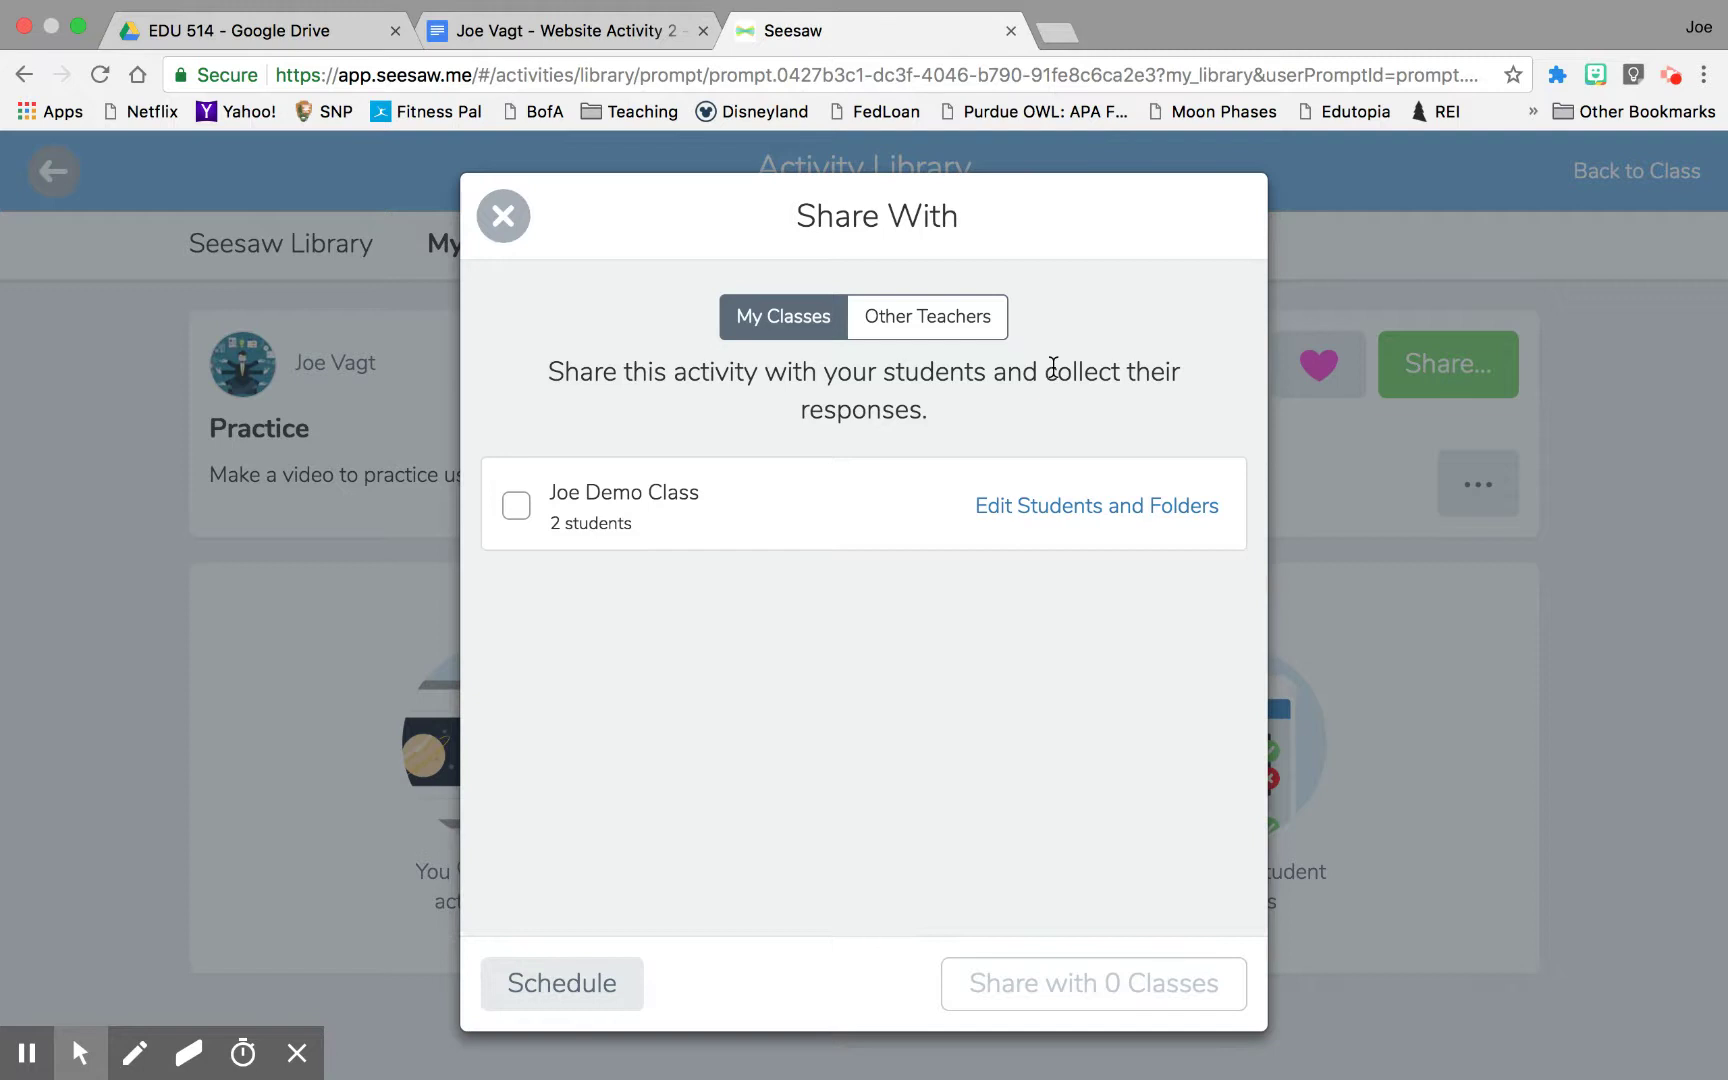
{"action": "left_click", "coordinate": [516, 506]}
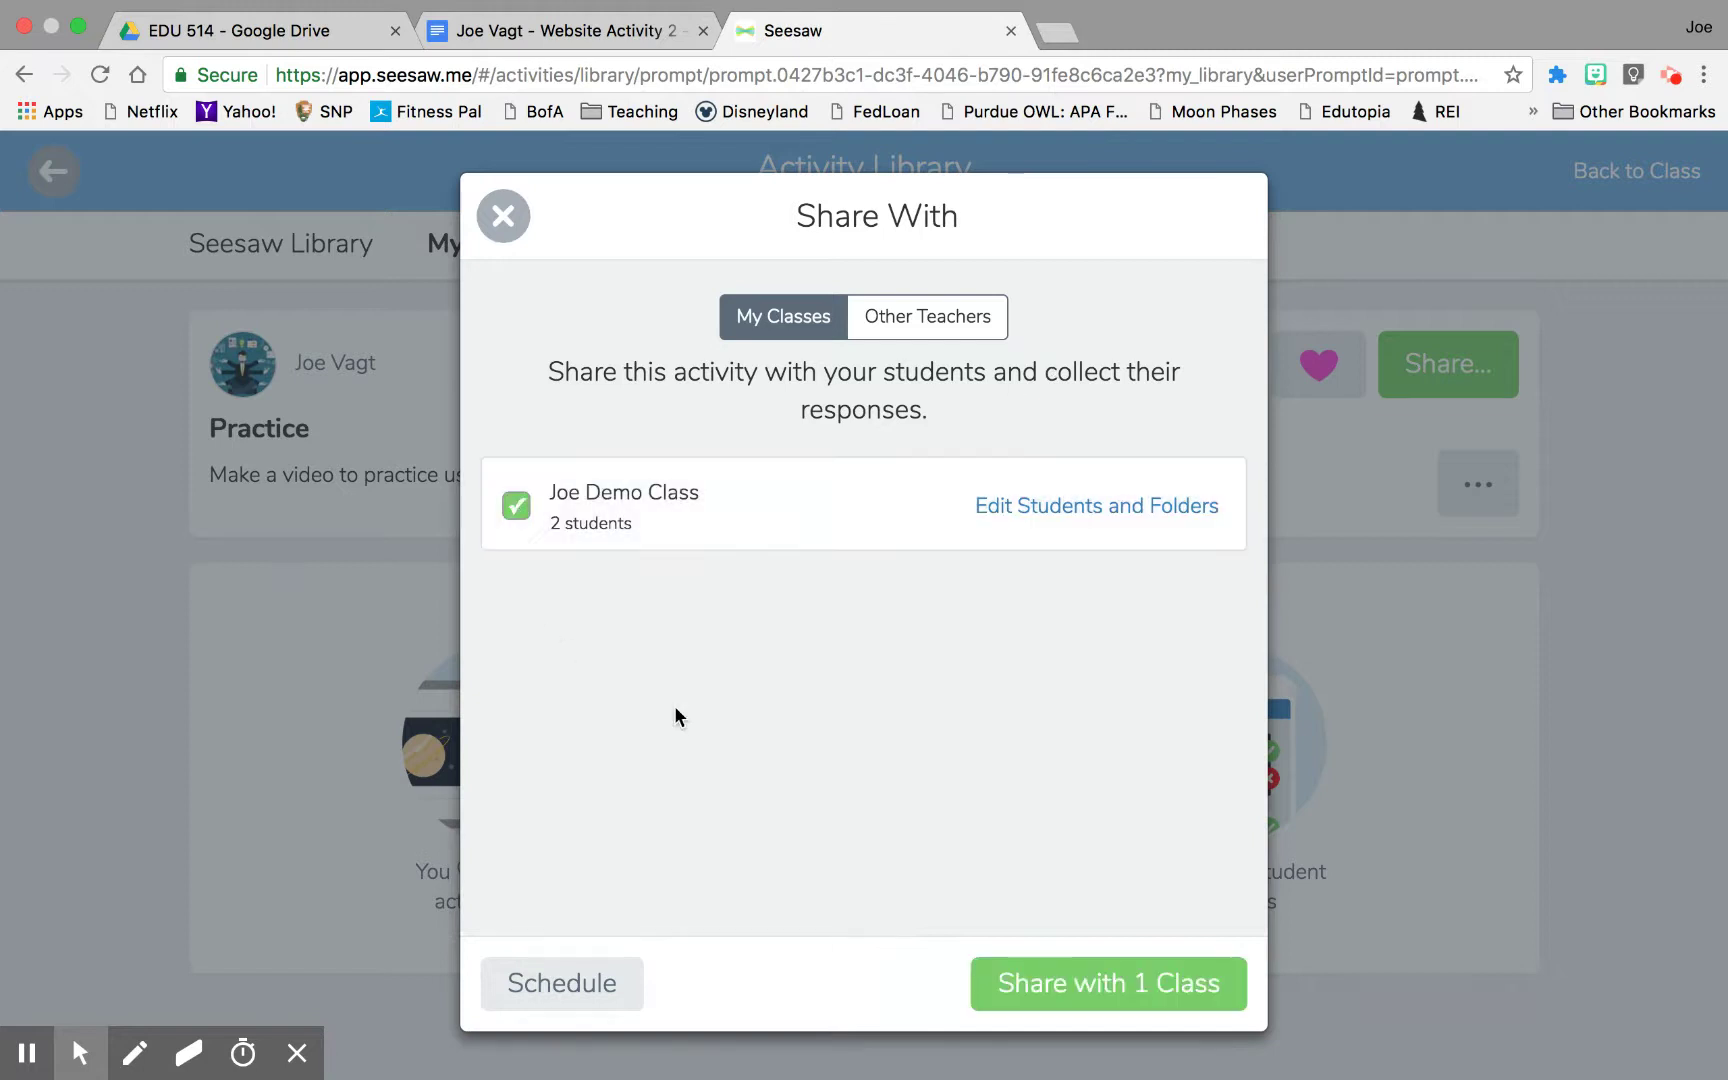
{"action": "left_click", "coordinate": [940, 320]}
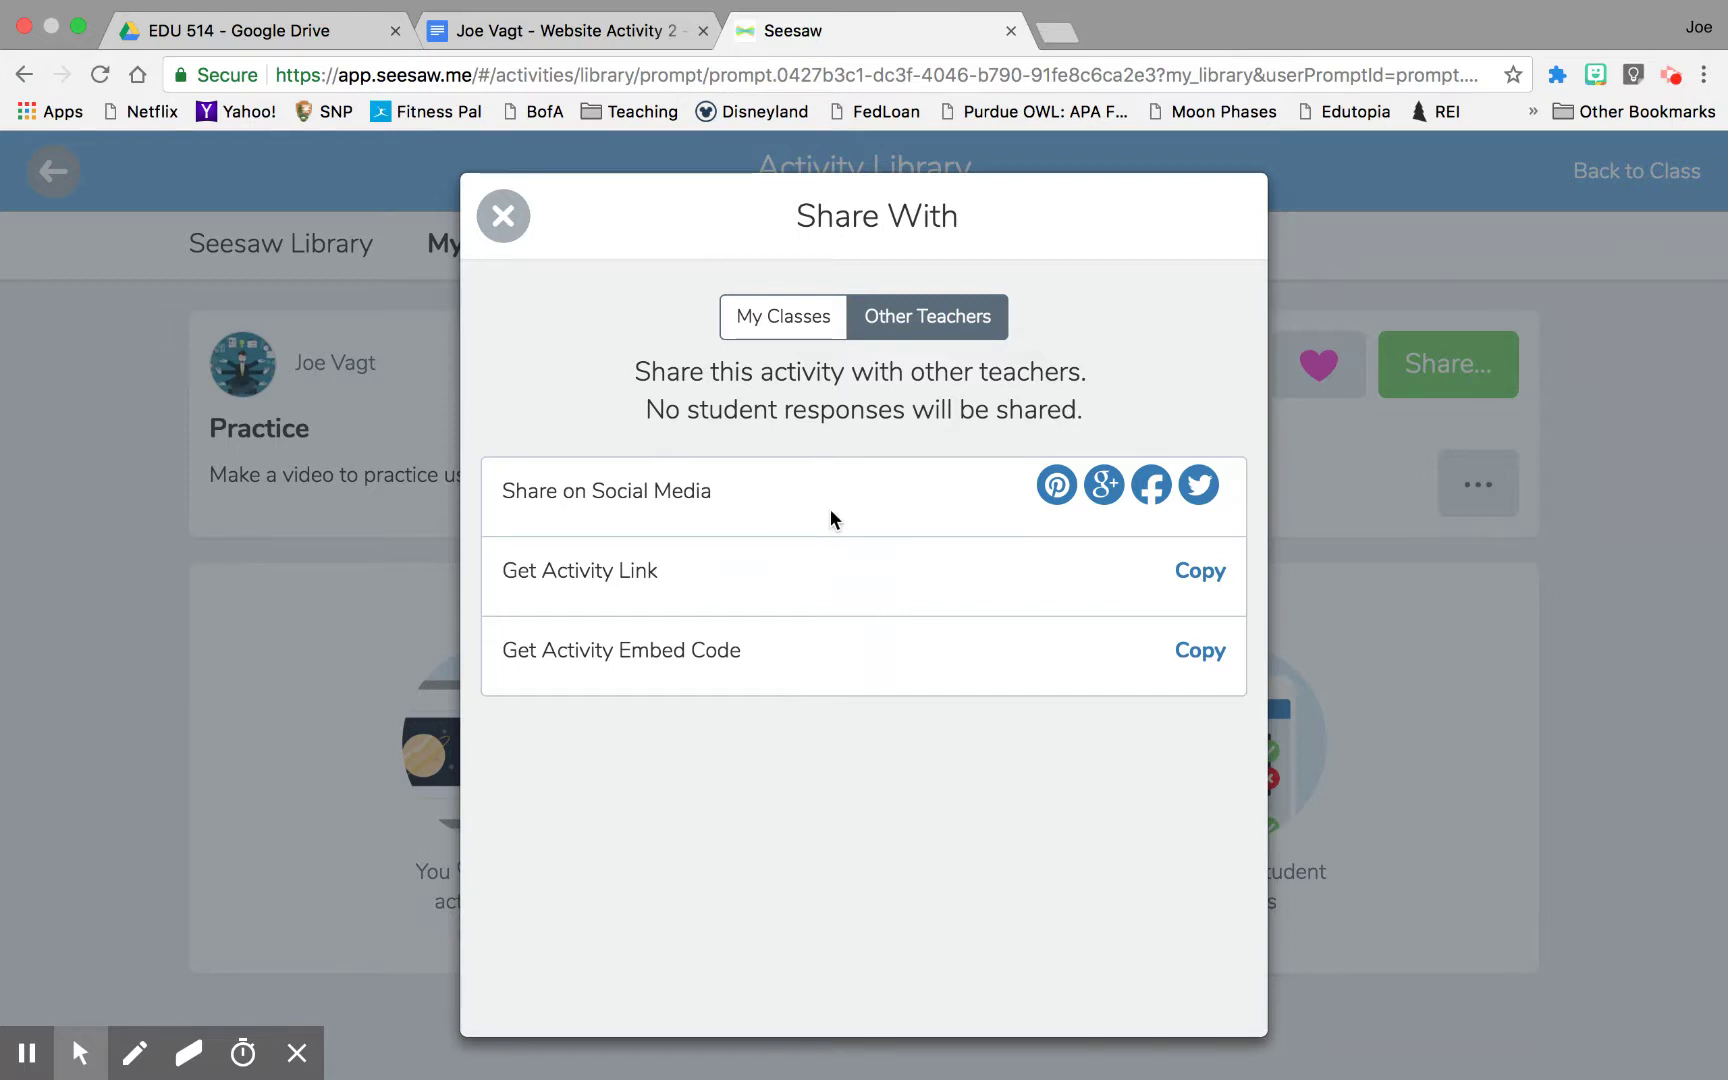
{"action": "left_click", "coordinate": [774, 322]}
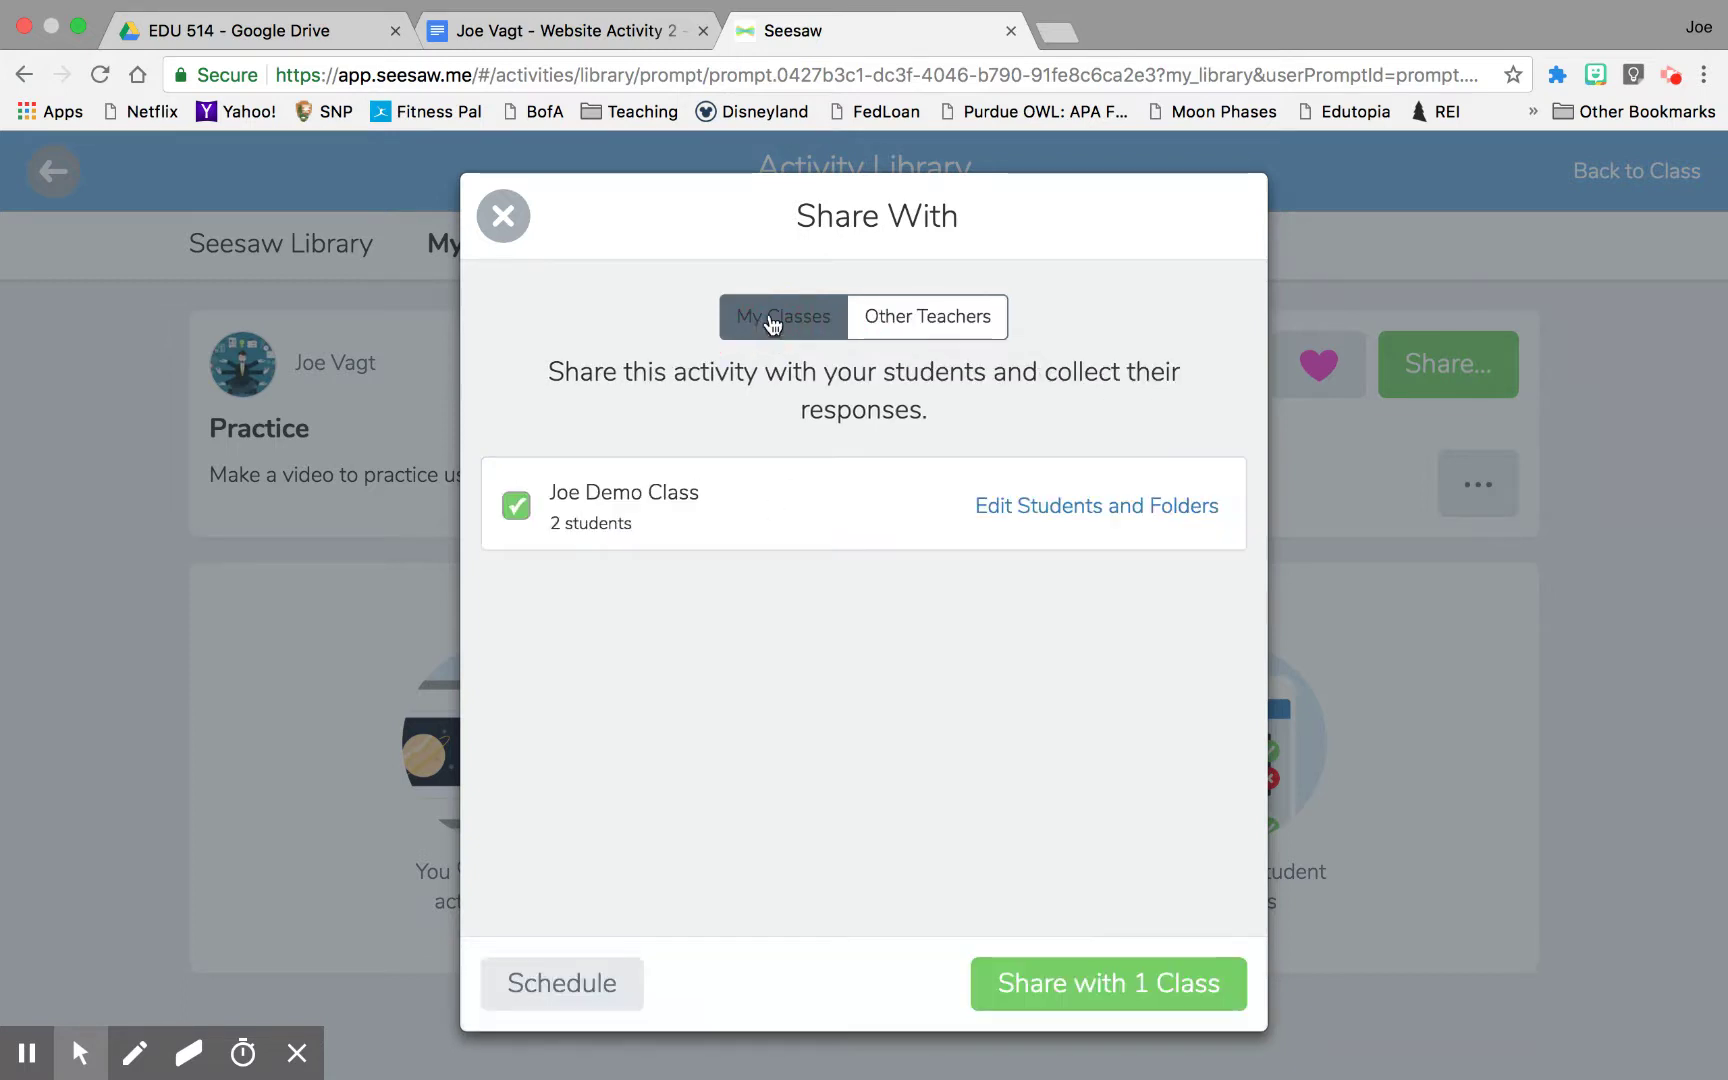
{"action": "left_click", "coordinate": [1108, 983]}
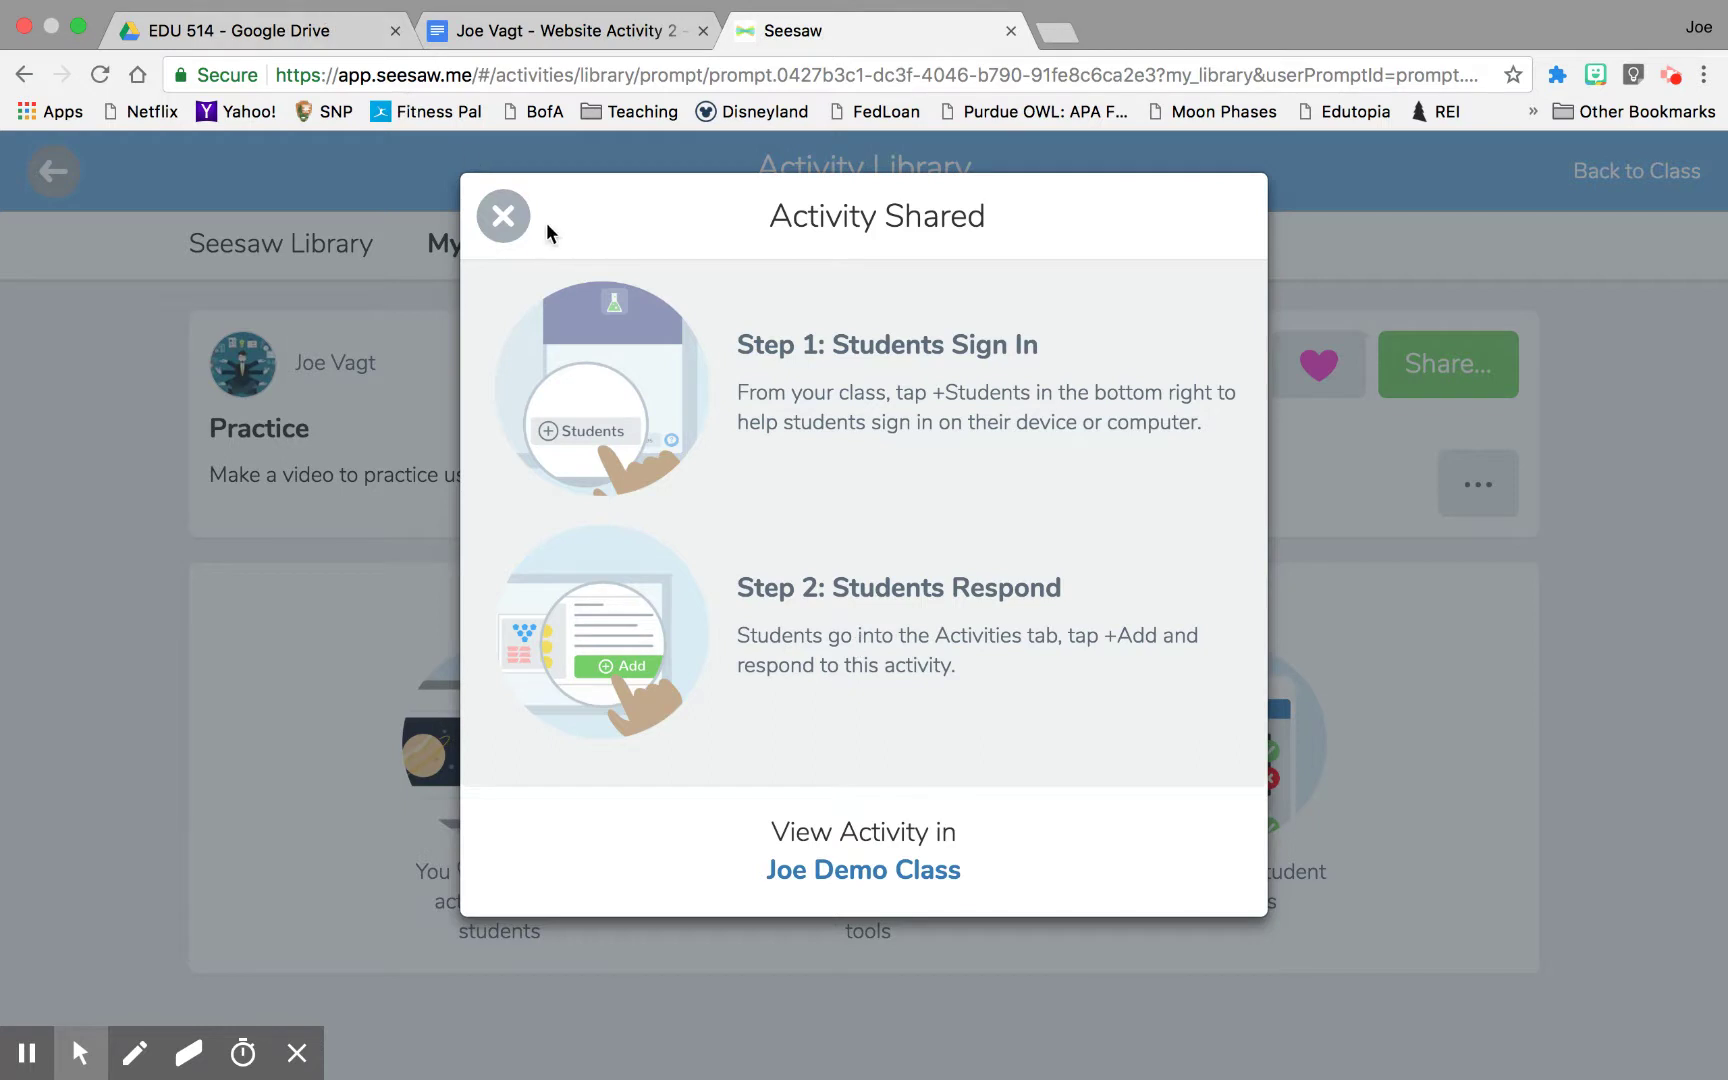
{"action": "left_click", "coordinate": [873, 877]}
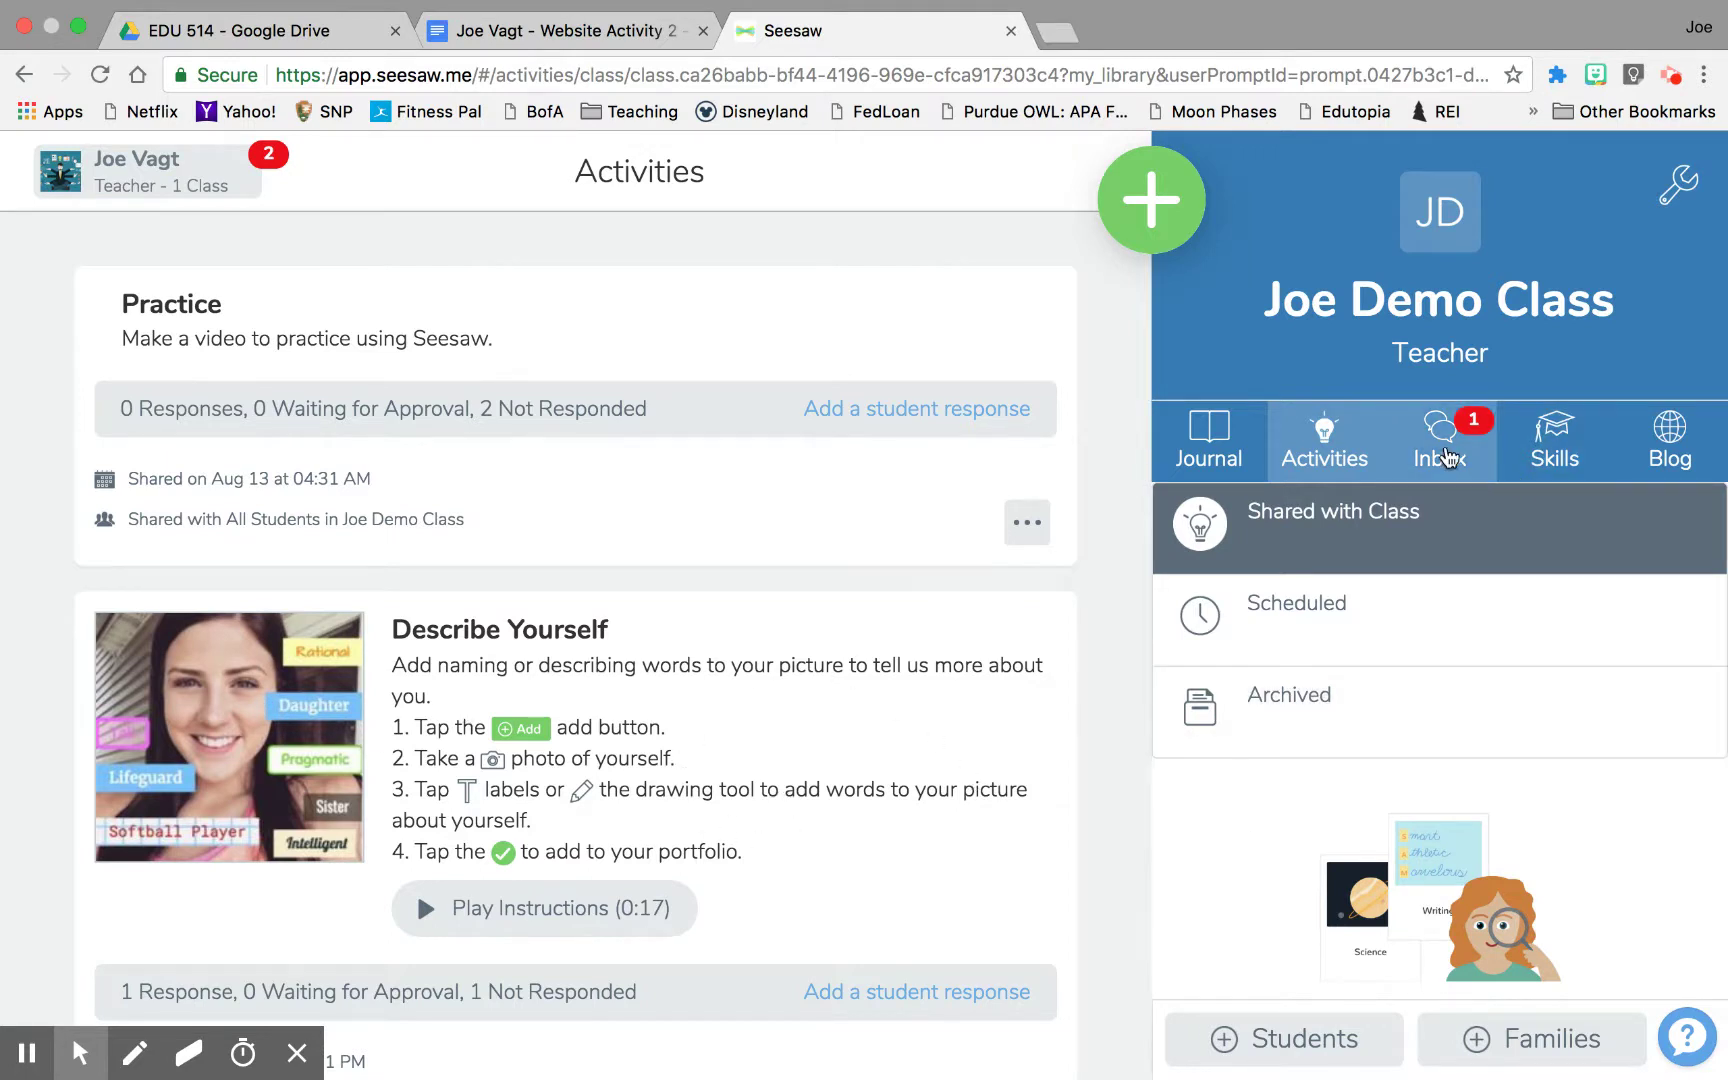
{"action": "left_click", "coordinate": [1438, 452]}
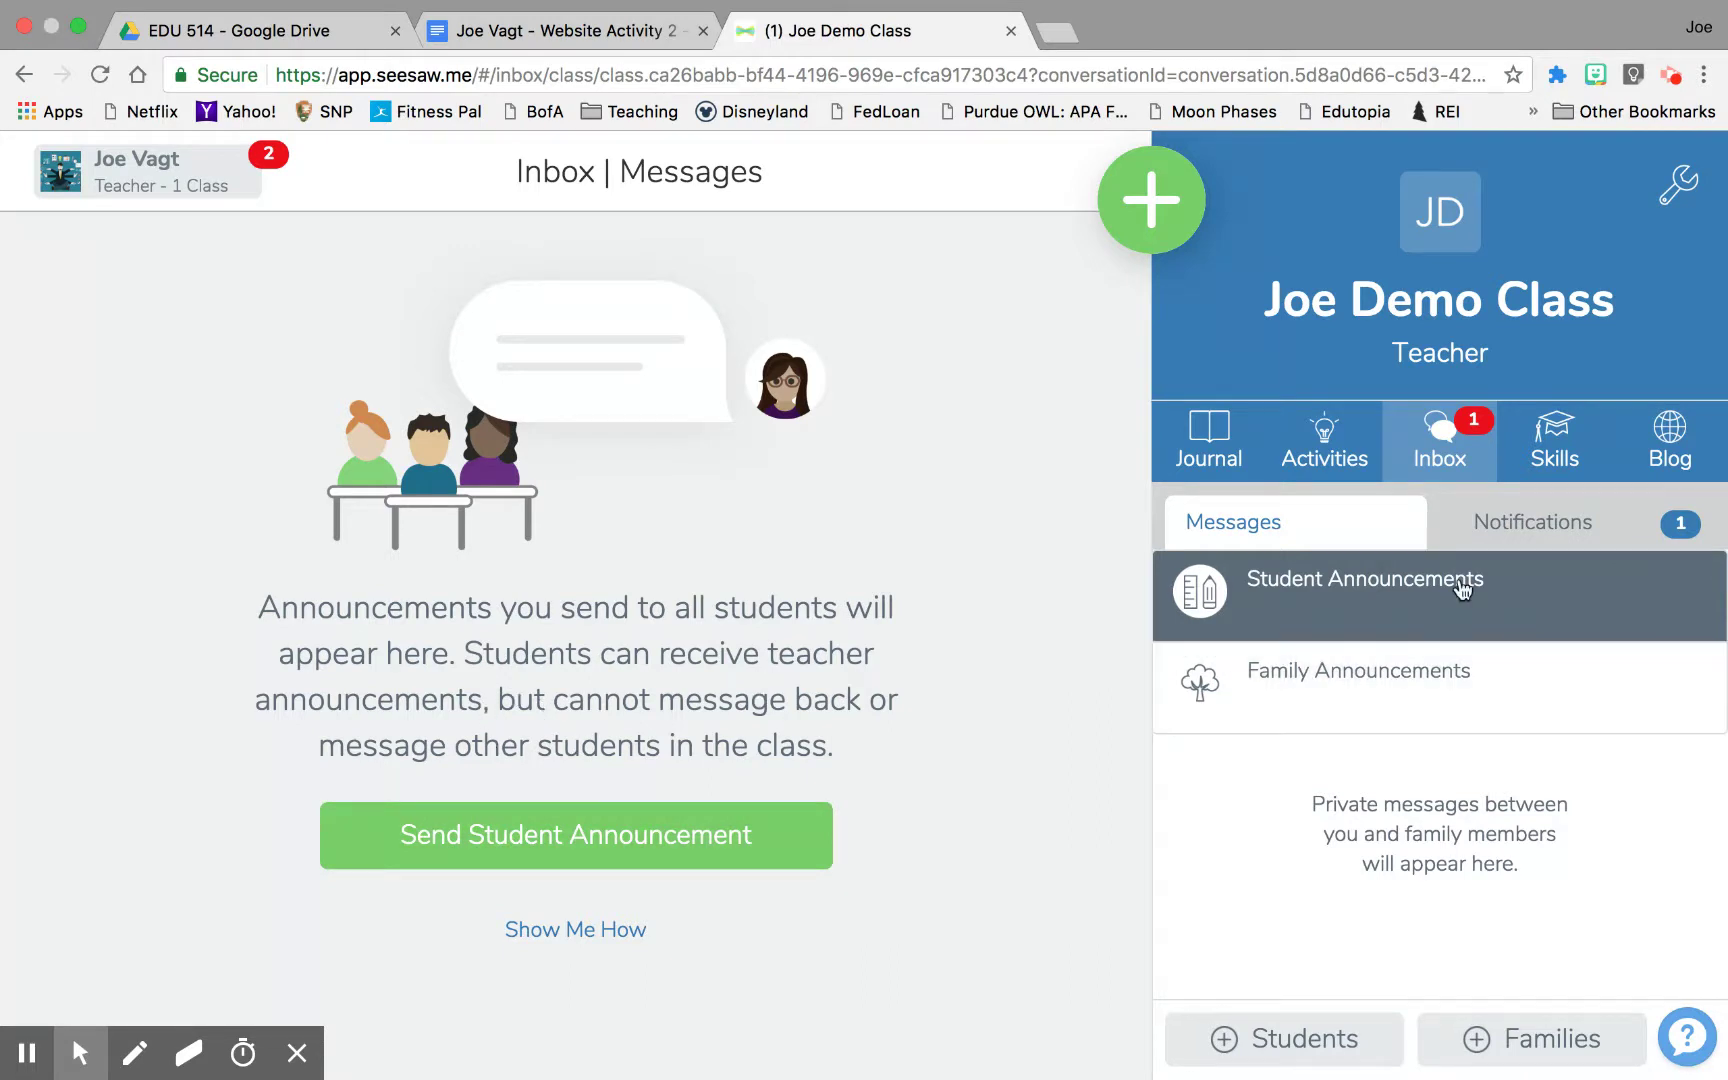
- Show Family Announcements in the inbox and bring up the Invite Parents & Families dialog
{"action": "left_click", "coordinate": [1412, 676]}
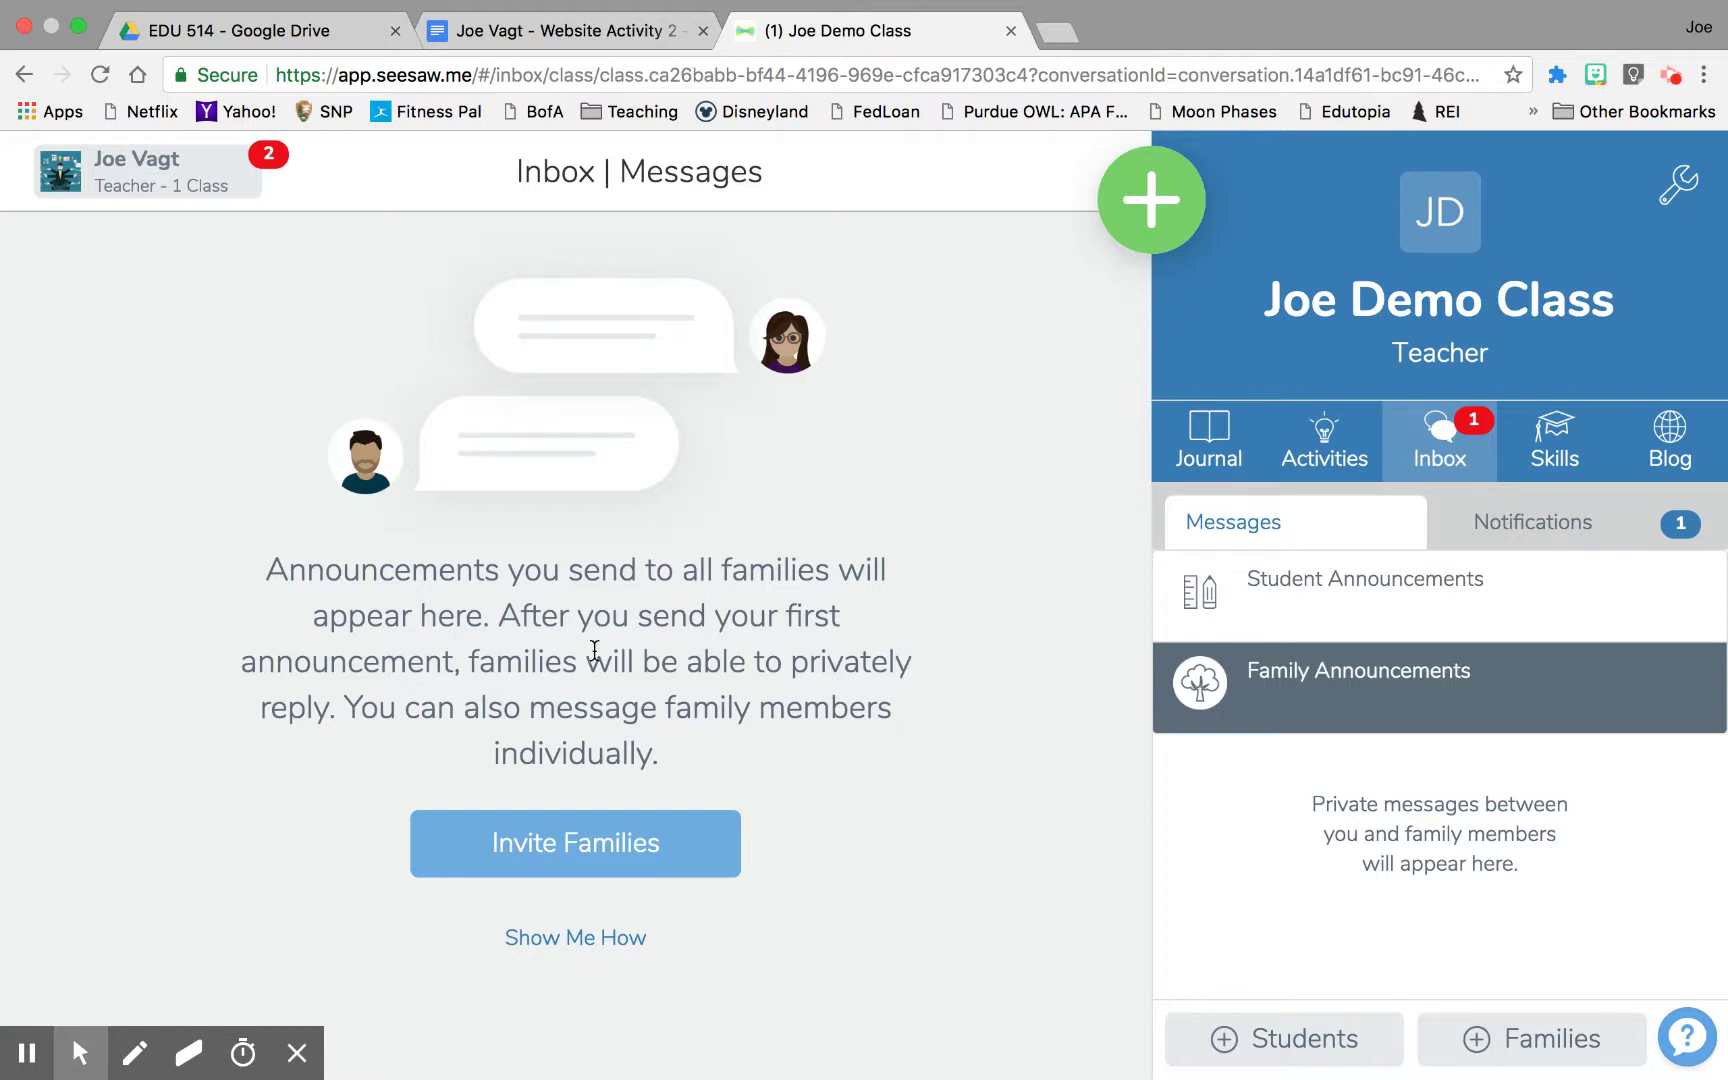
{"action": "left_click", "coordinate": [557, 834]}
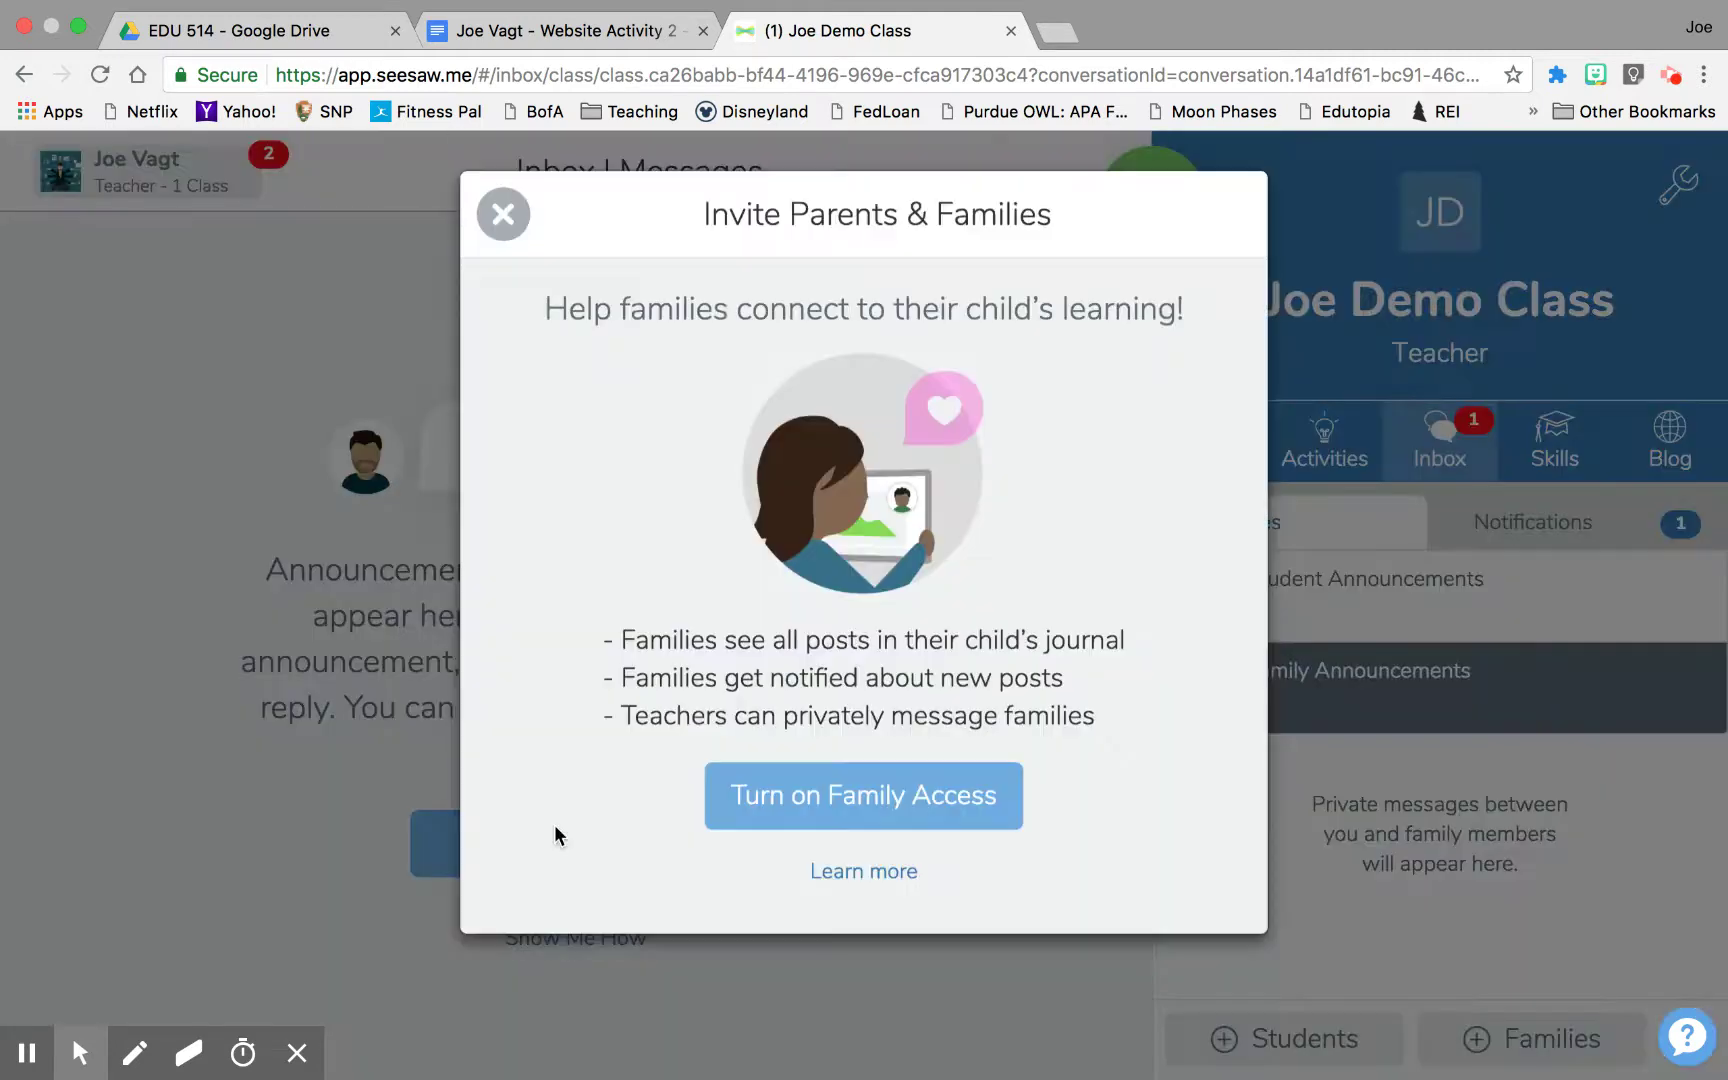
- Turn on Family Access for Joe Demo Class, review the paper and email invites, then close
{"action": "left_click", "coordinate": [853, 820]}
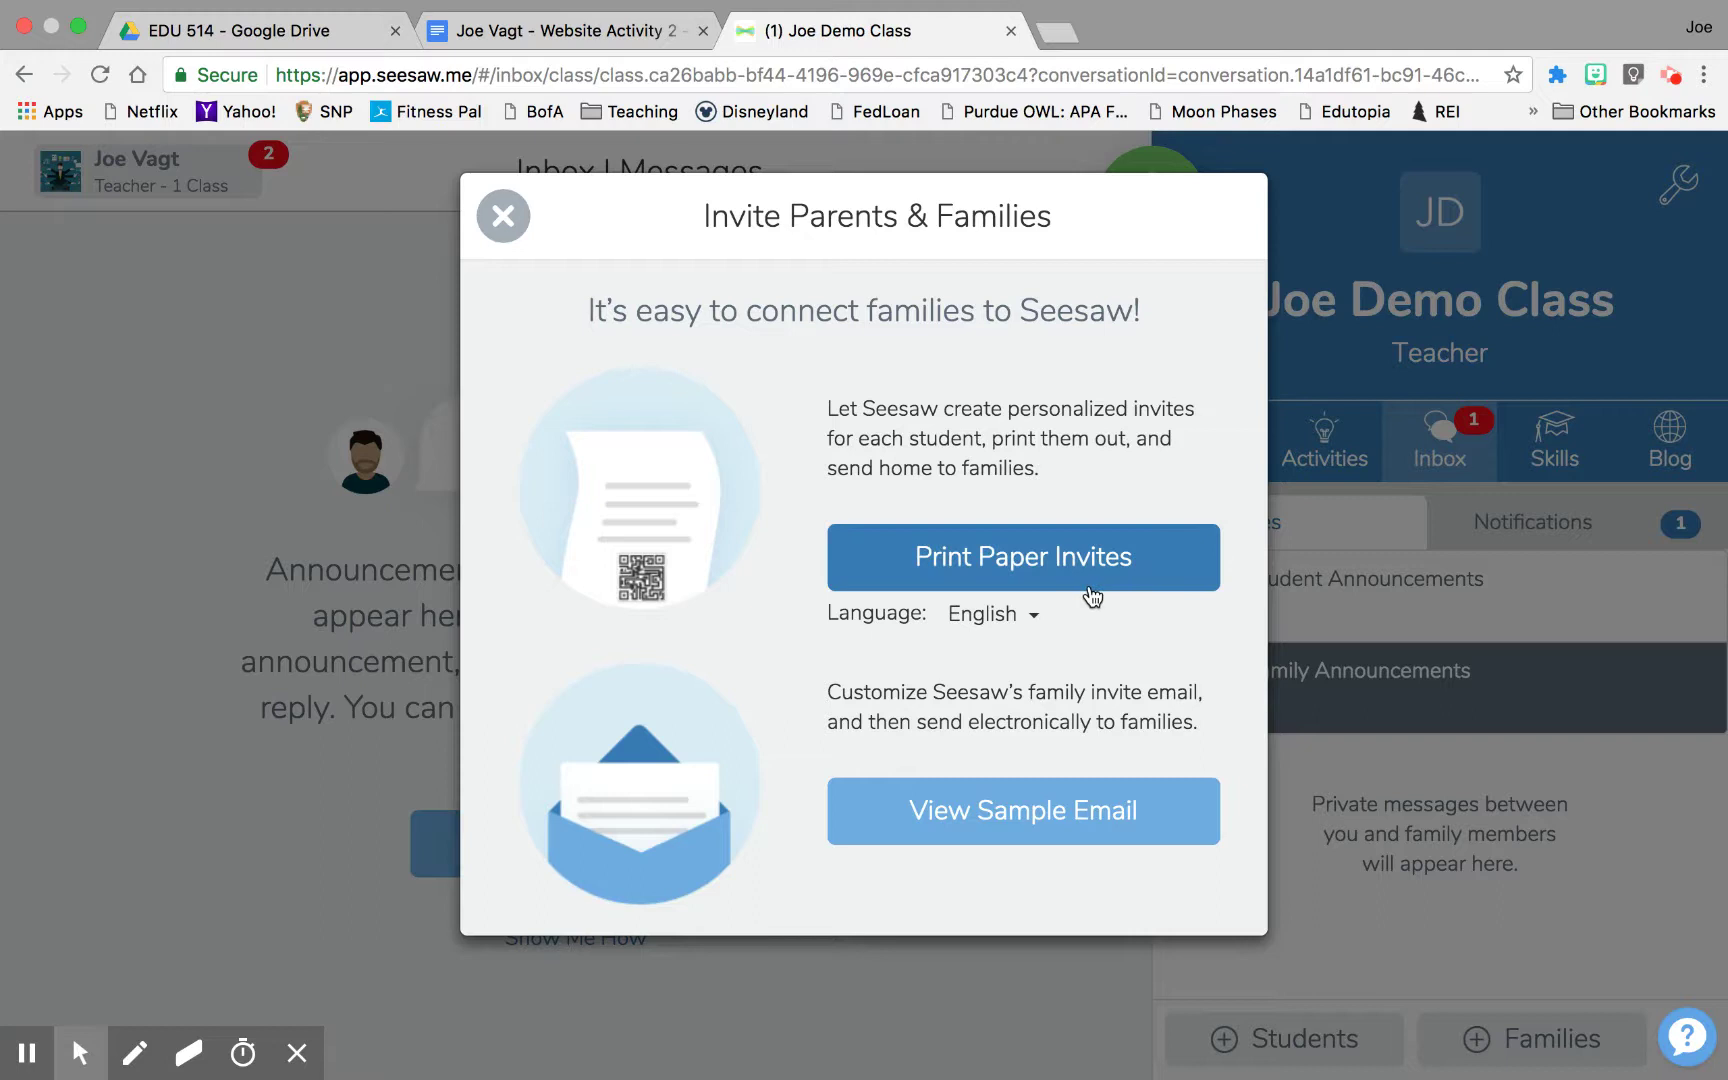
{"action": "left_click", "coordinate": [505, 218]}
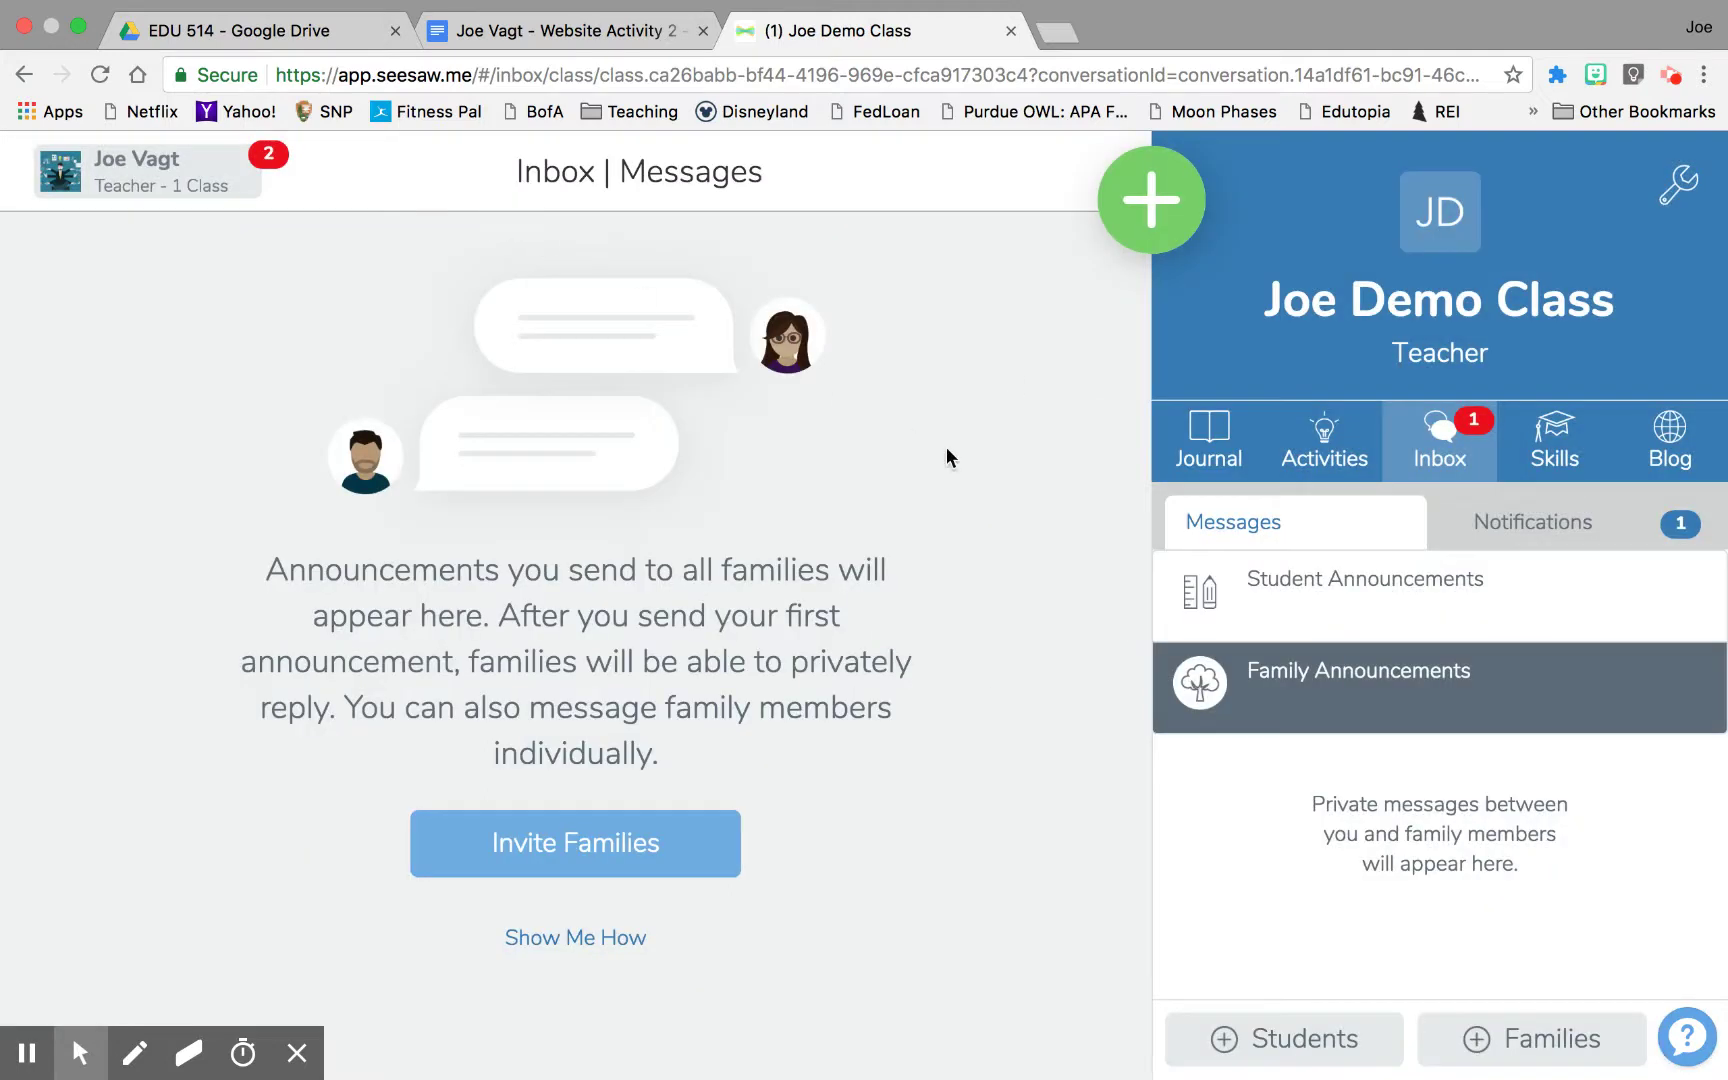